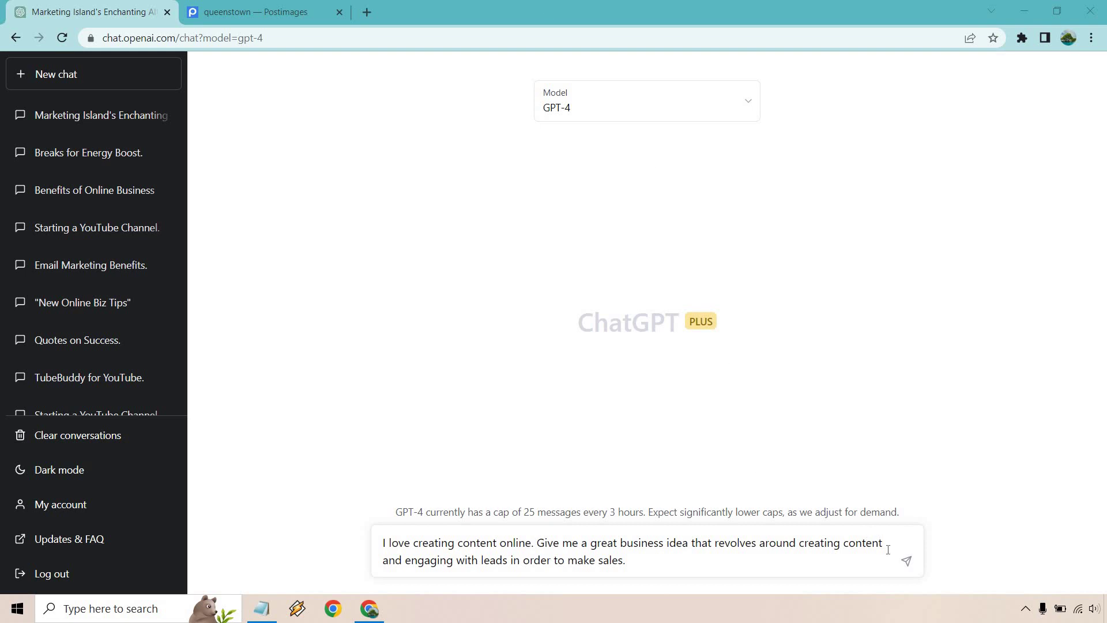
Step: Submit the prepared prompt asking for a business idea about creating online content and engaging leads to make sales
left_click(907, 561)
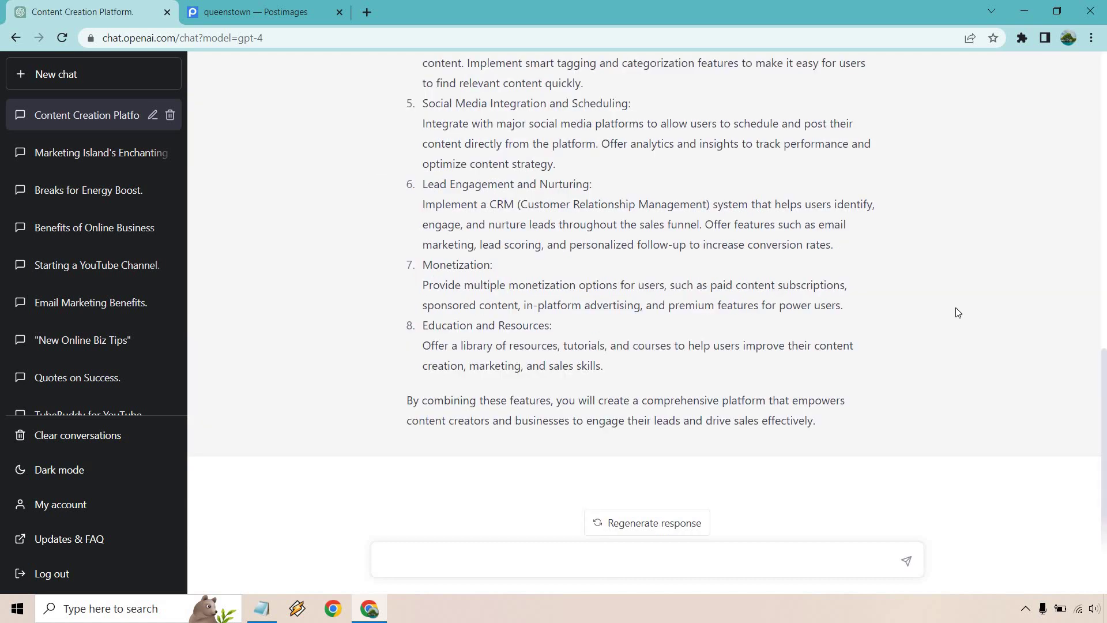
Step: Read the generated business idea in full, from the overview through the key features to the closing paragraph
scroll(958, 312, "up", 10)
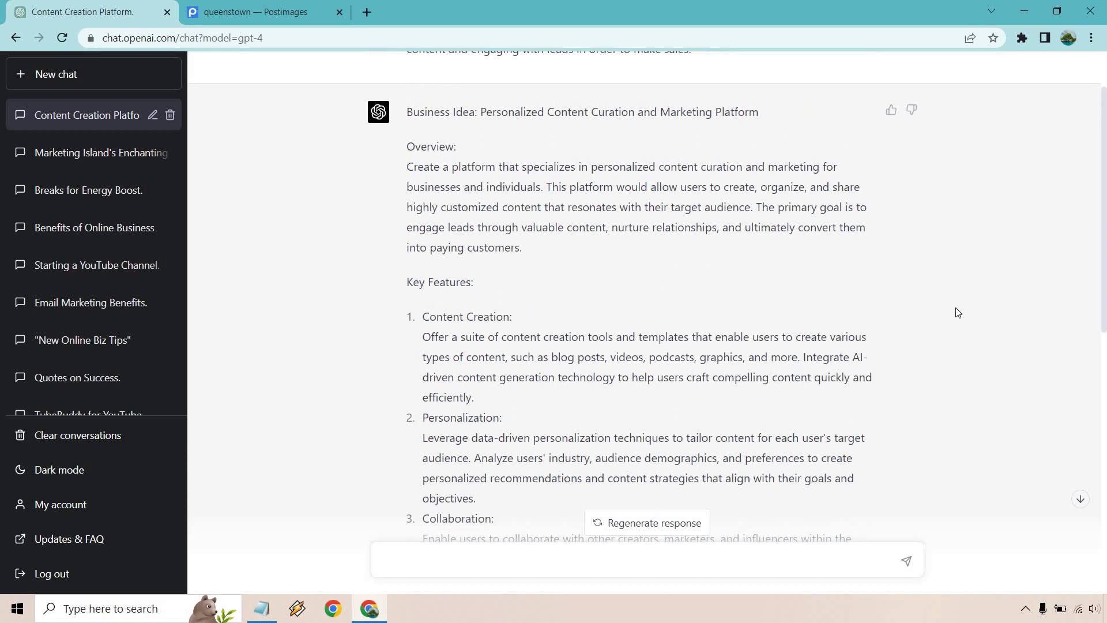
scroll(958, 313, "up", 2)
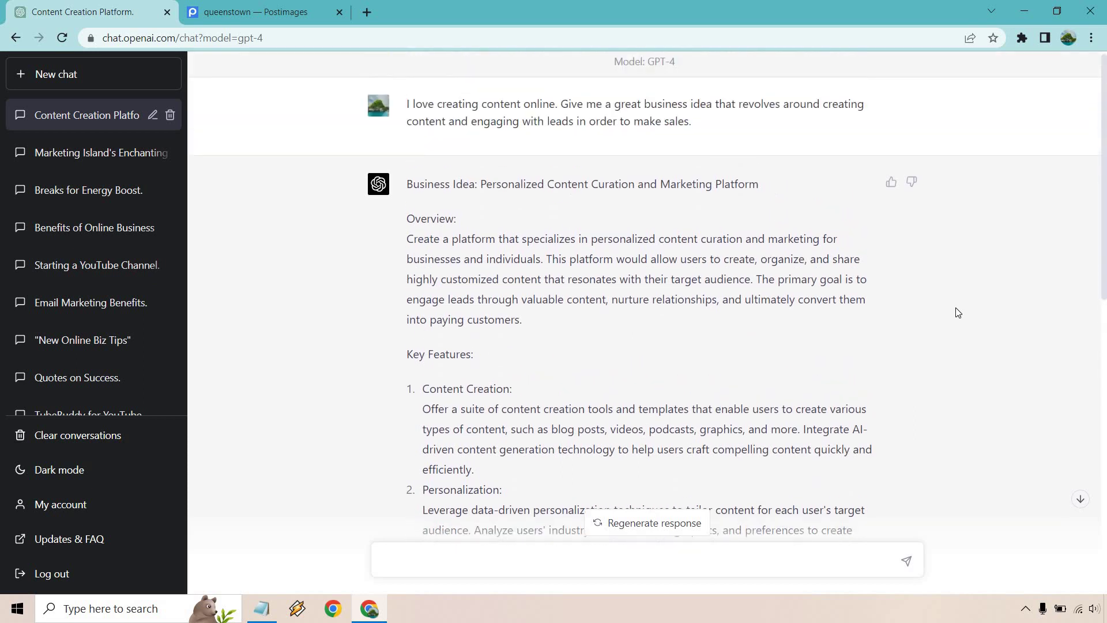
scroll(958, 313, "down", 2)
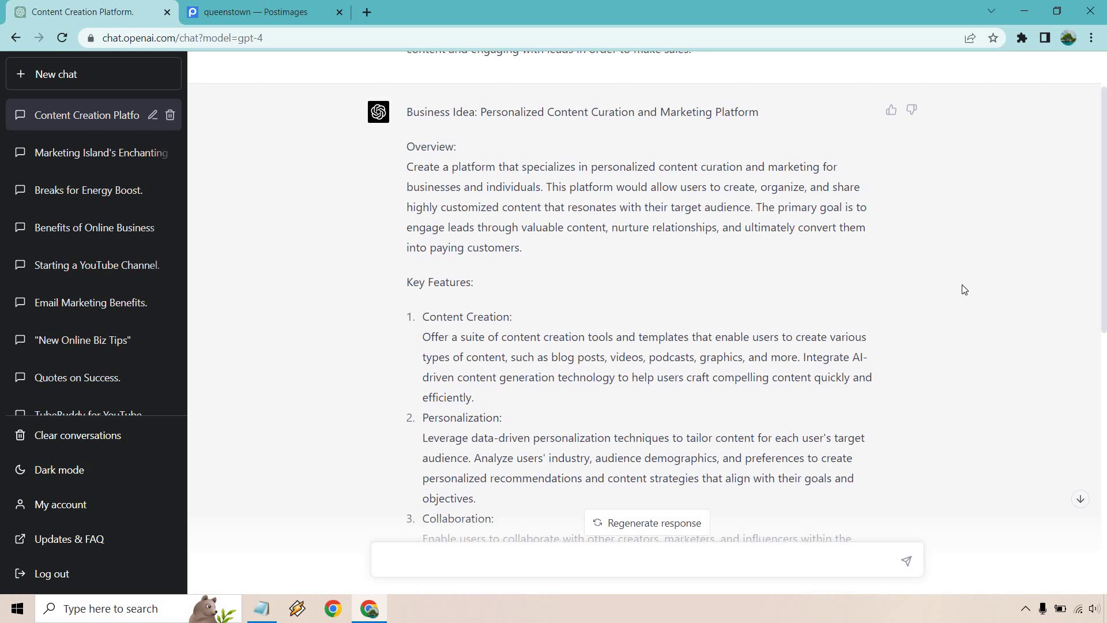
scroll(965, 290, "down", 1)
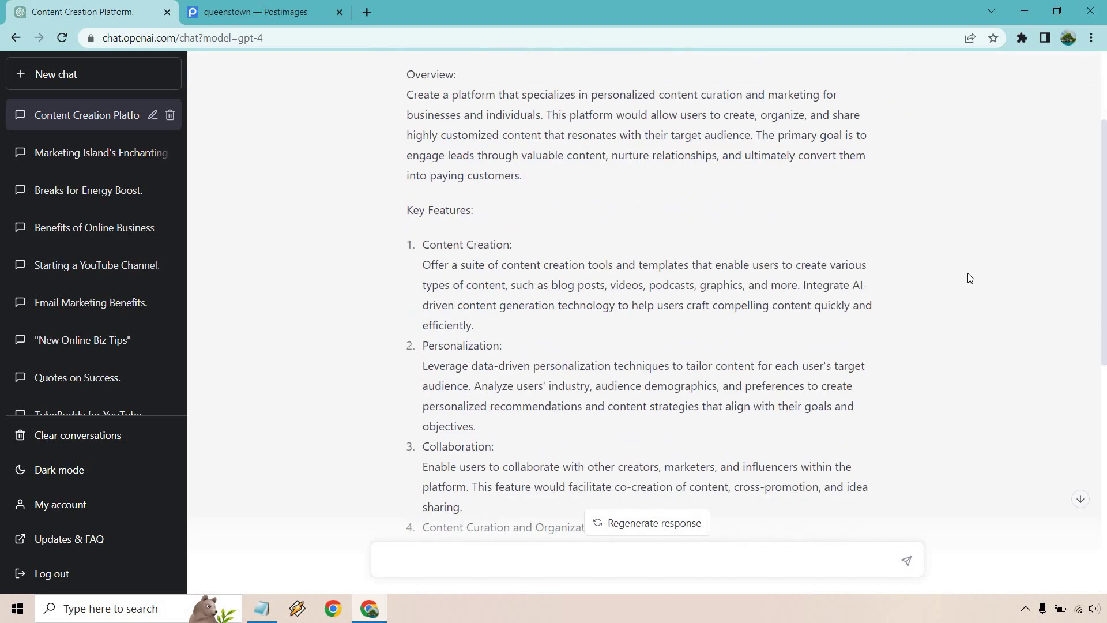
scroll(970, 278, "down", 2)
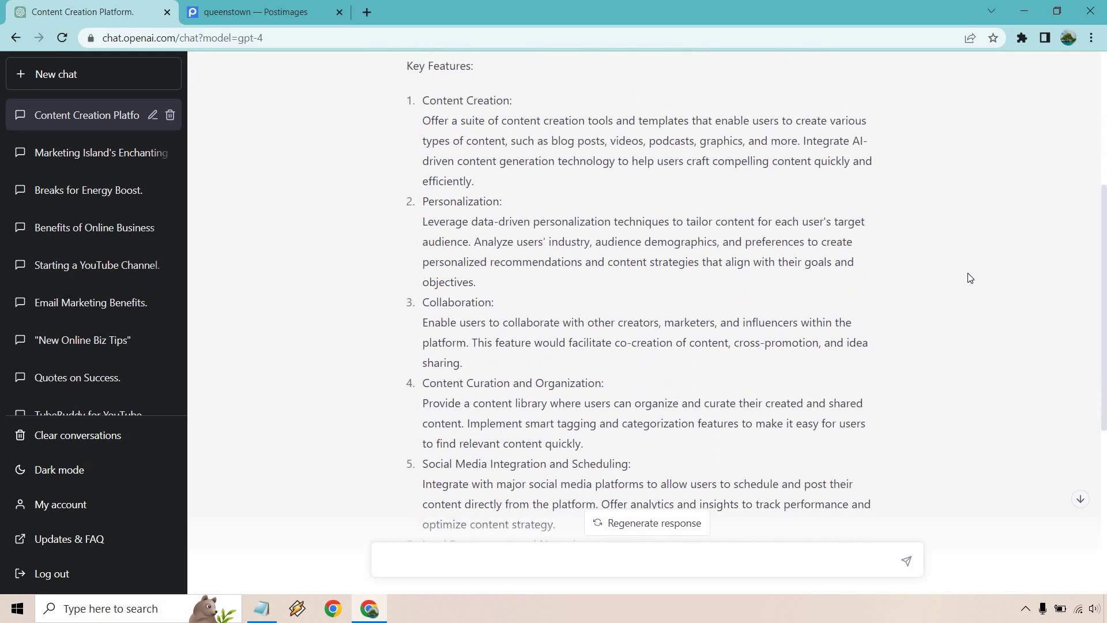
scroll(970, 278, "down", 1)
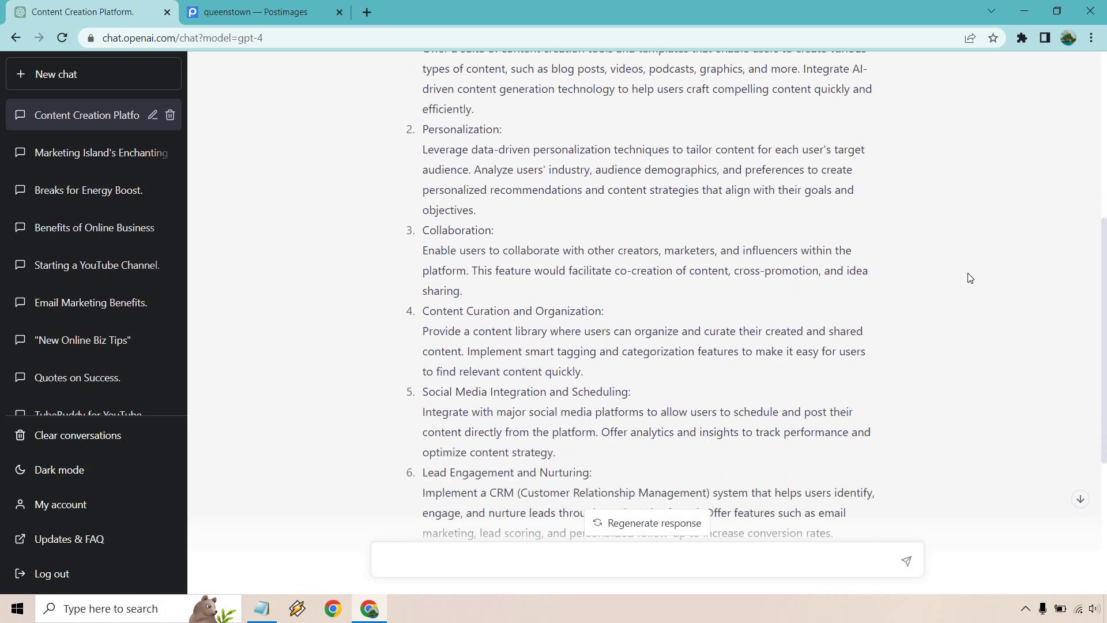
scroll(971, 278, "down", 1)
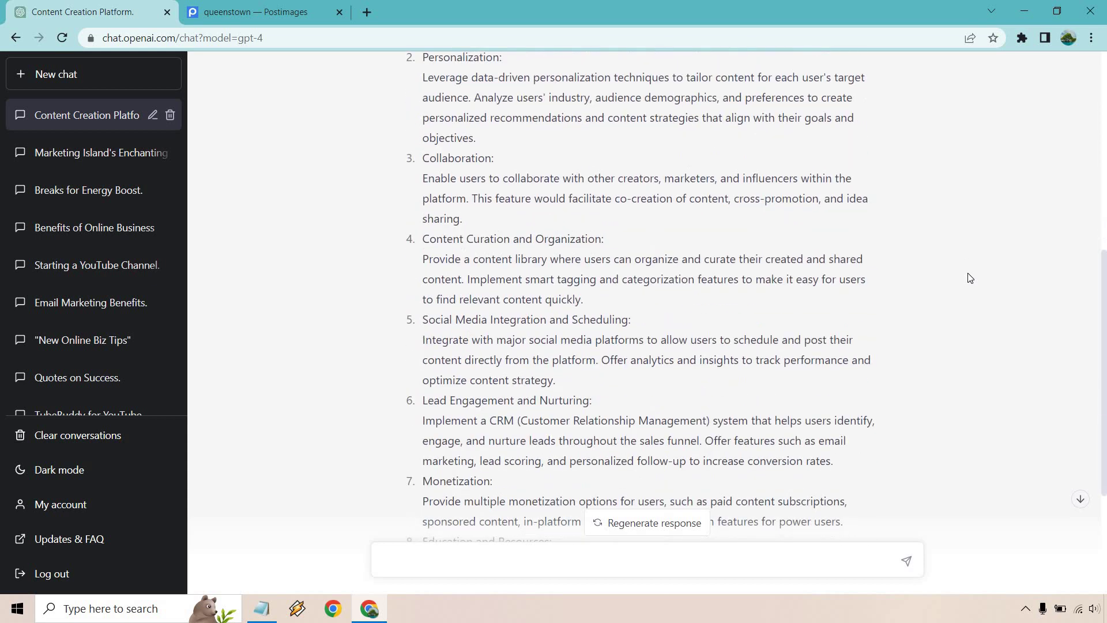
scroll(970, 278, "down", 2)
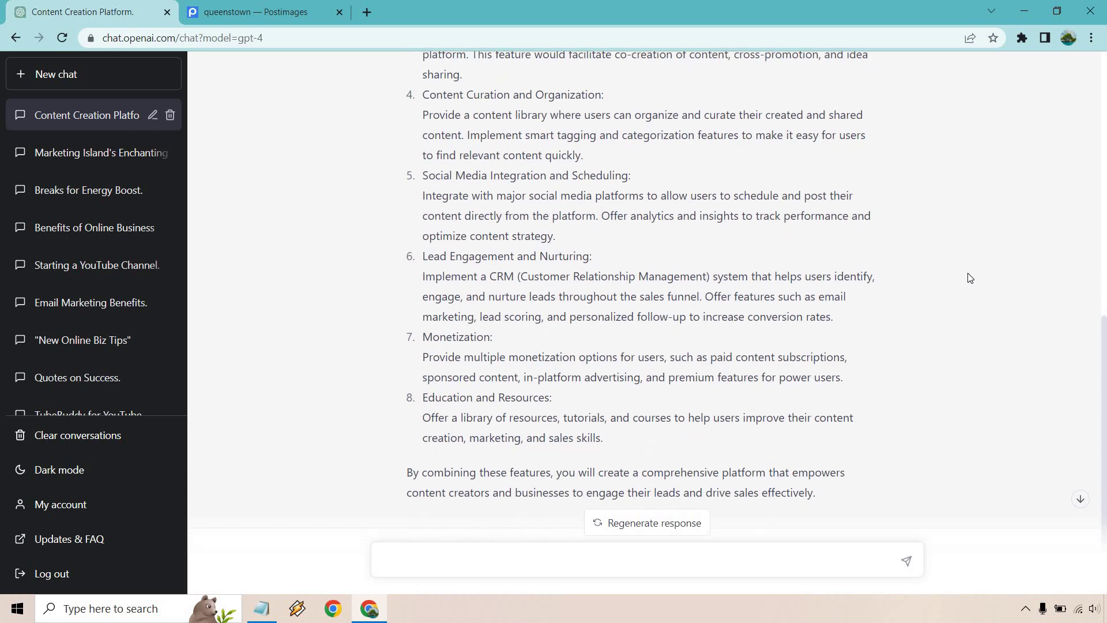
scroll(970, 278, "down", 1)
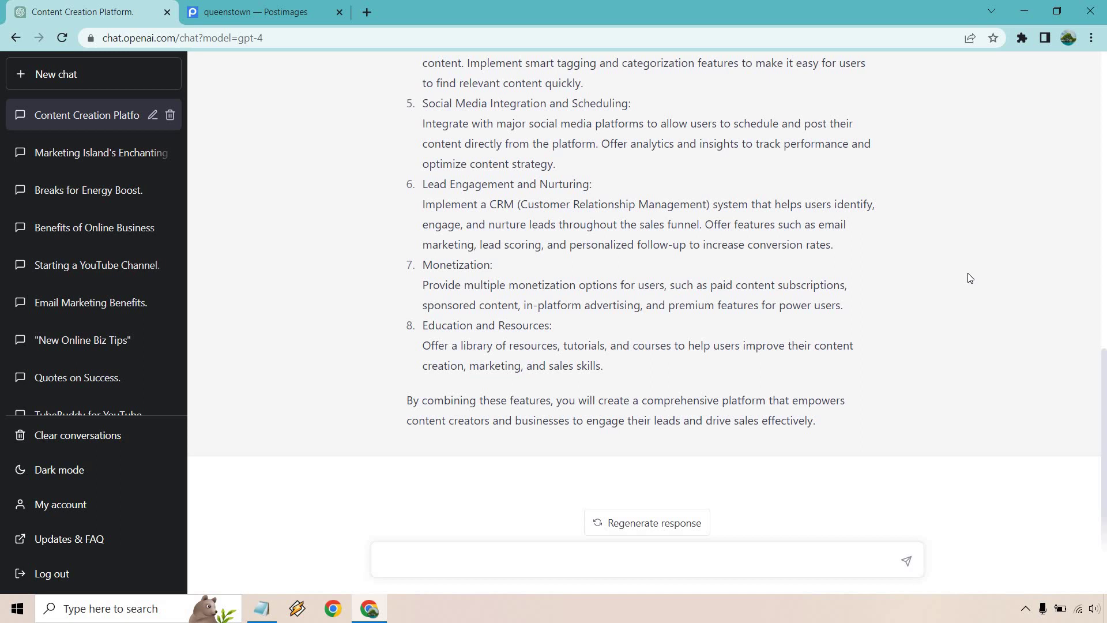
scroll(969, 278, "up", 10)
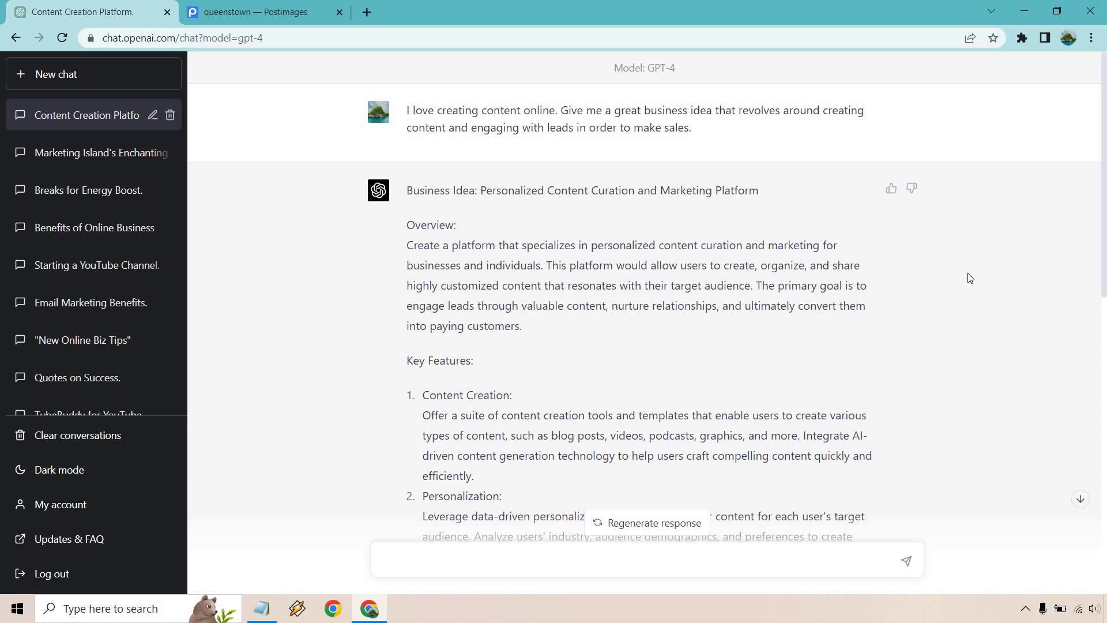
Step: Start a new chat using the GPT-4 model
left_click(85, 70)
left_click(573, 111)
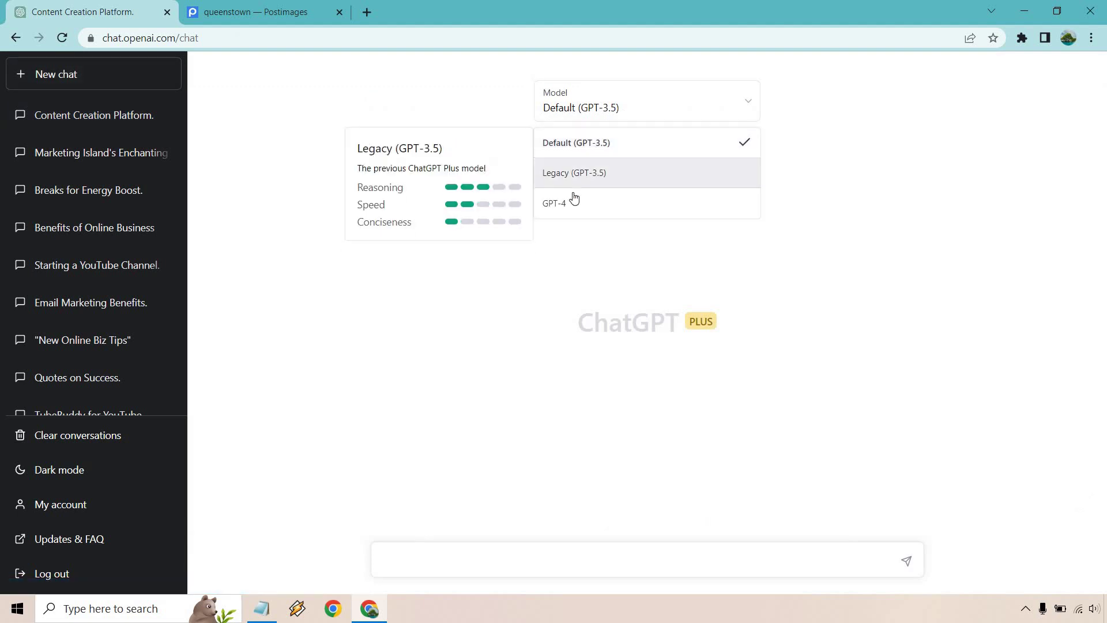
left_click(575, 201)
Step: Ask for a few great YouTube title examples and a YouTube description for a video about the benefits of personal trainers
left_click(477, 553)
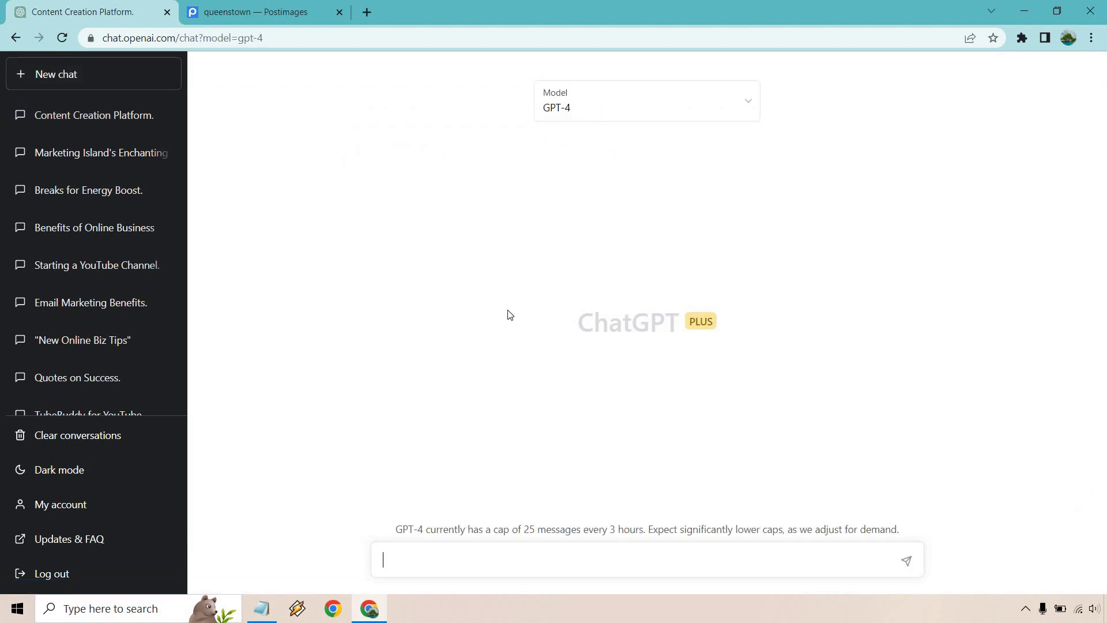
type("I want to create a video about the benefits of personal trainers.  Give me a few great YouTube title examples, and then write the YouTube description of that video for me.")
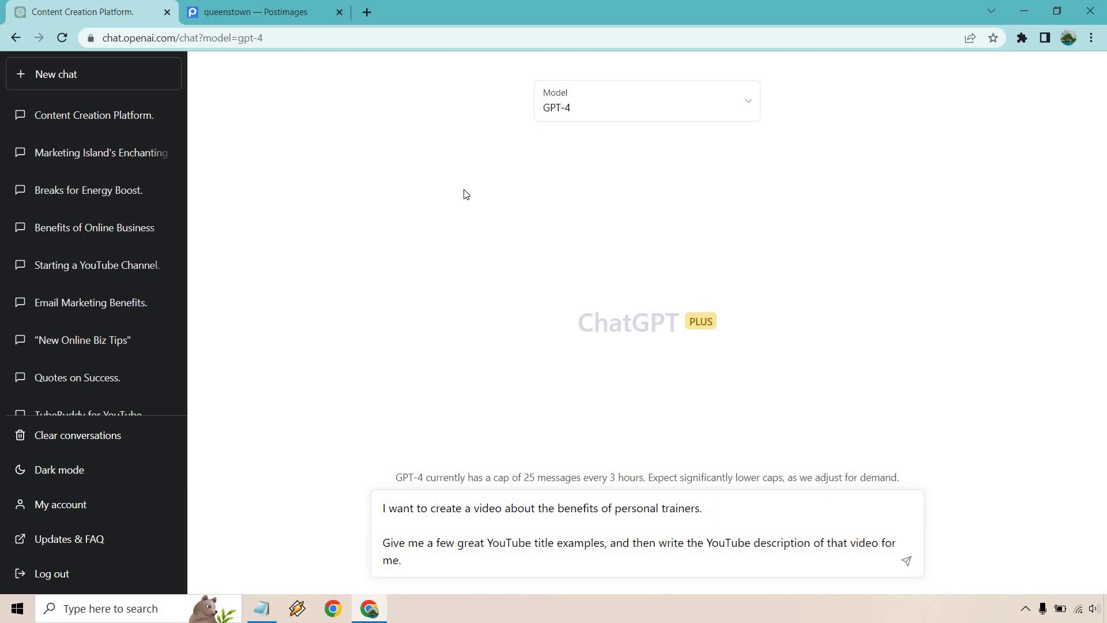
left_click(906, 560)
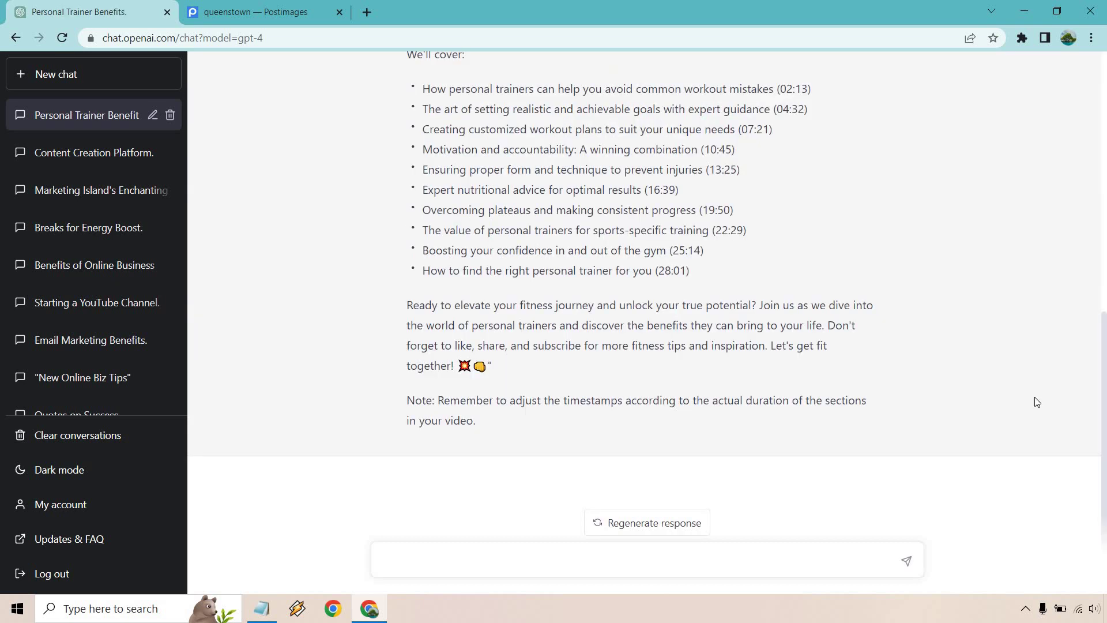
Step: Examine the suggested YouTube titles and compare them with the title used for the description
scroll(1038, 402, "up", 8)
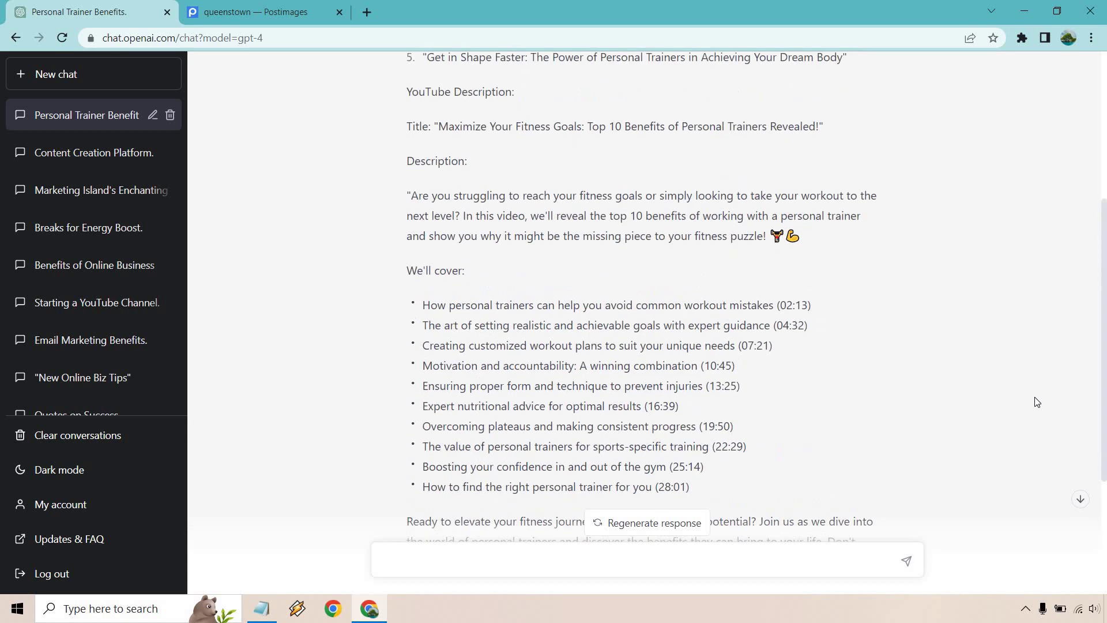
scroll(1037, 402, "up", 1)
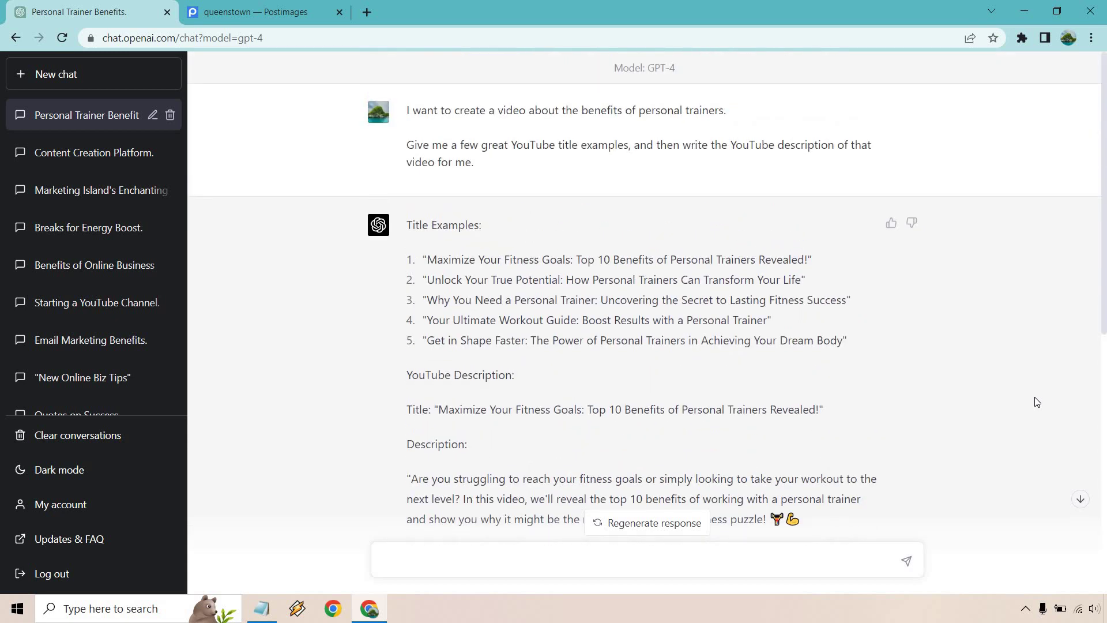
scroll(1038, 402, "down", 1)
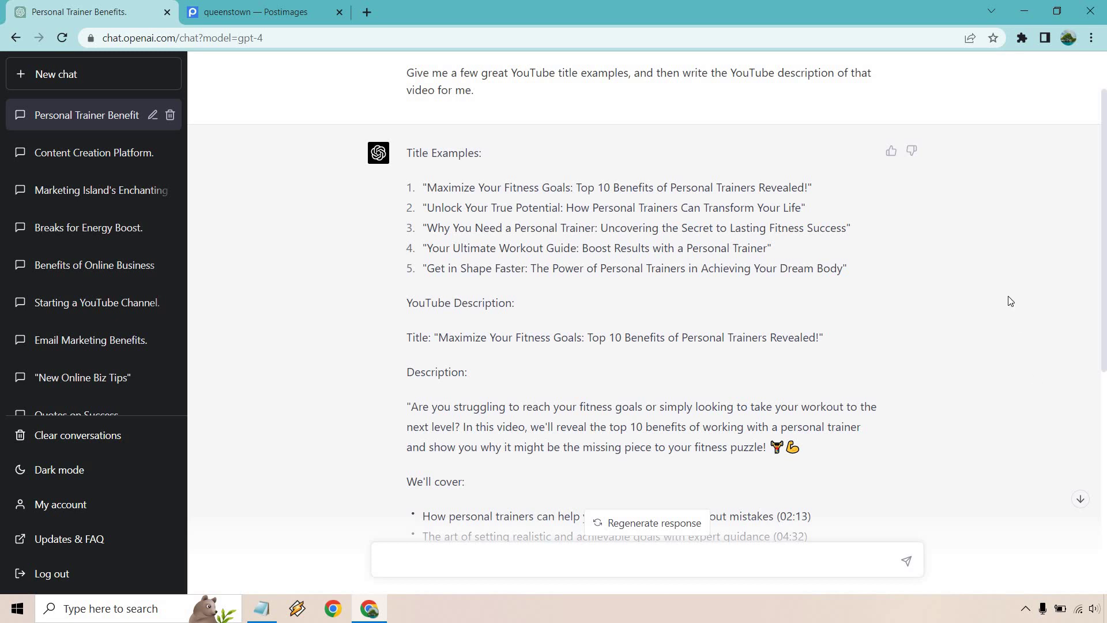
scroll(1011, 301, "down", 1)
left_click_drag(836, 265, 439, 265)
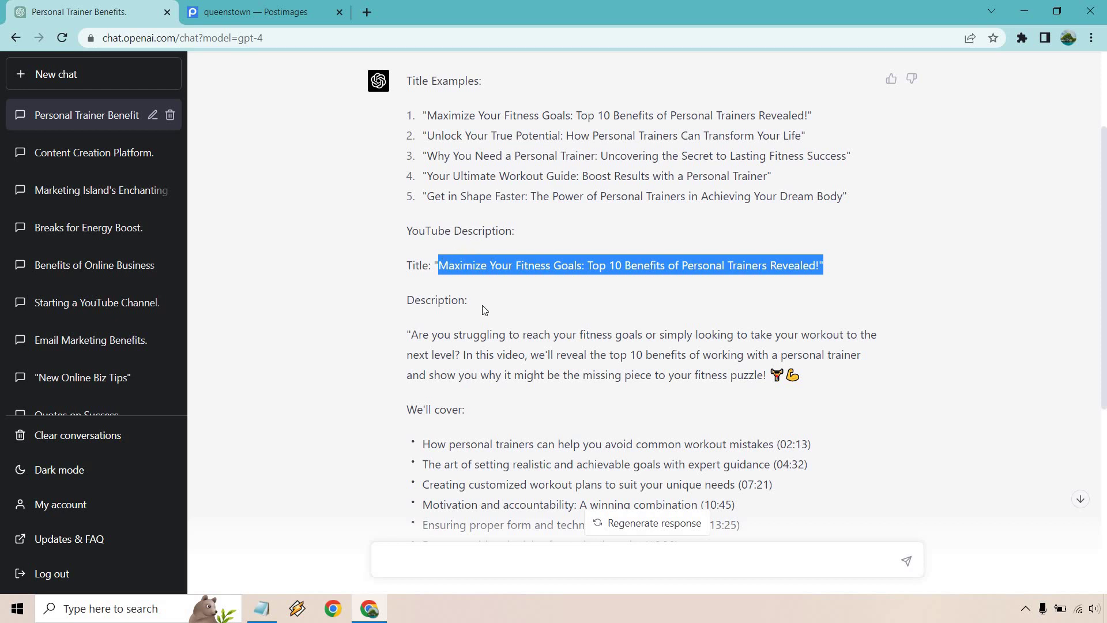
left_click_drag(409, 328, 766, 466)
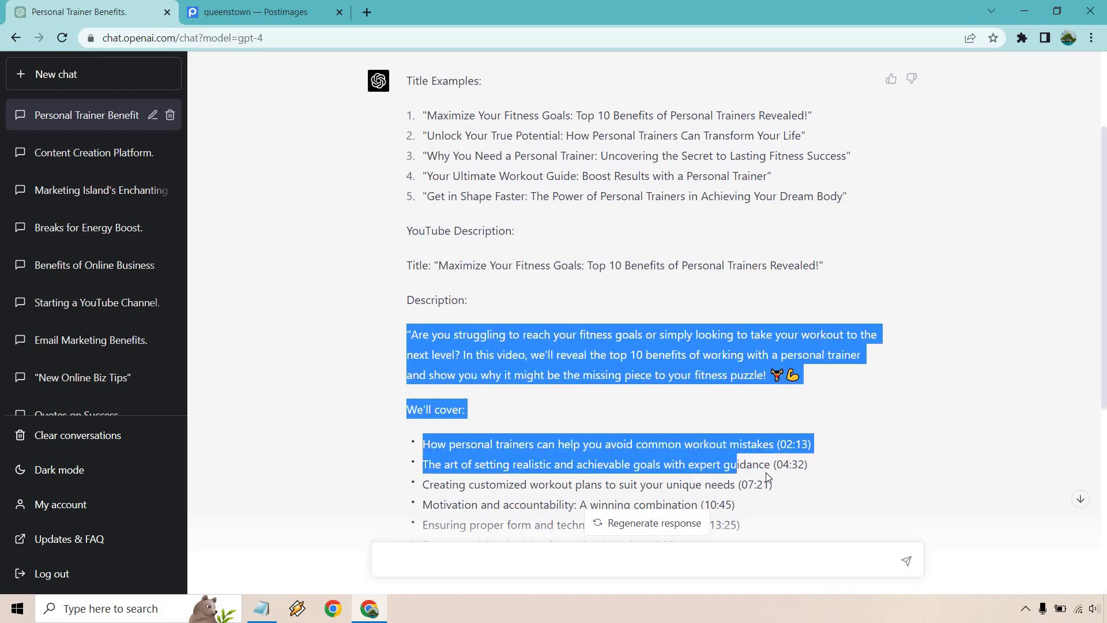
left_click(898, 436)
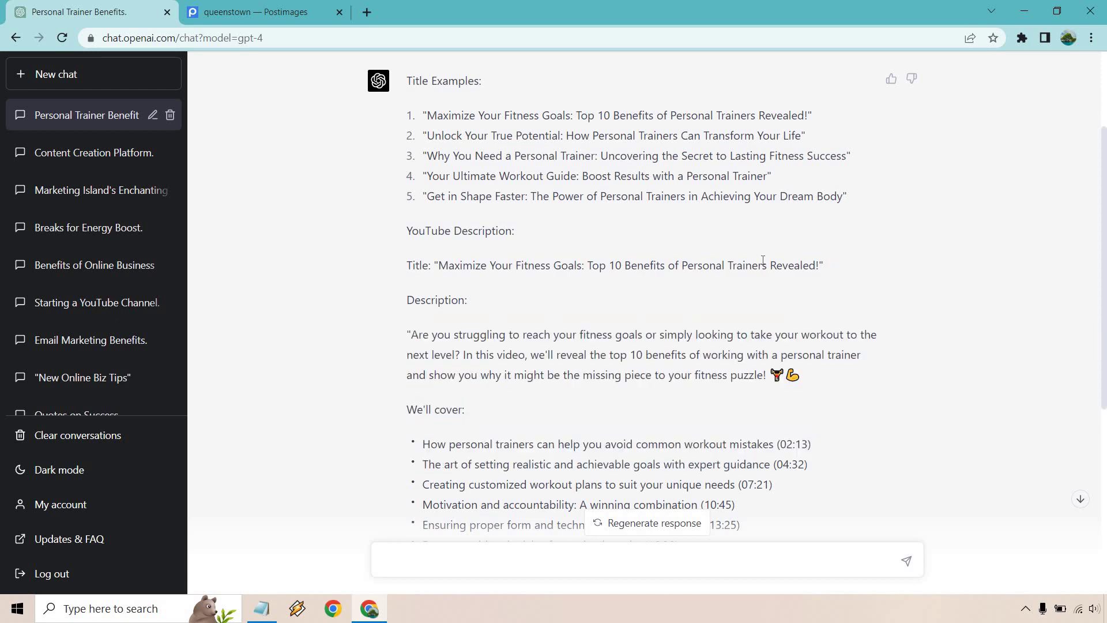
left_click_drag(830, 265, 442, 254)
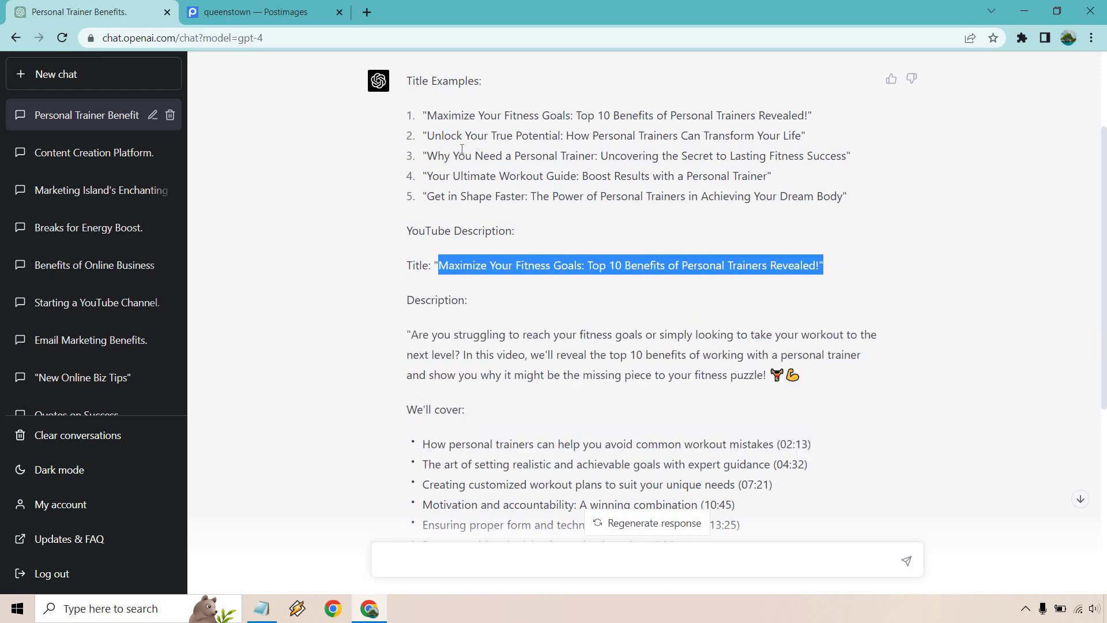
left_click_drag(435, 196, 890, 194)
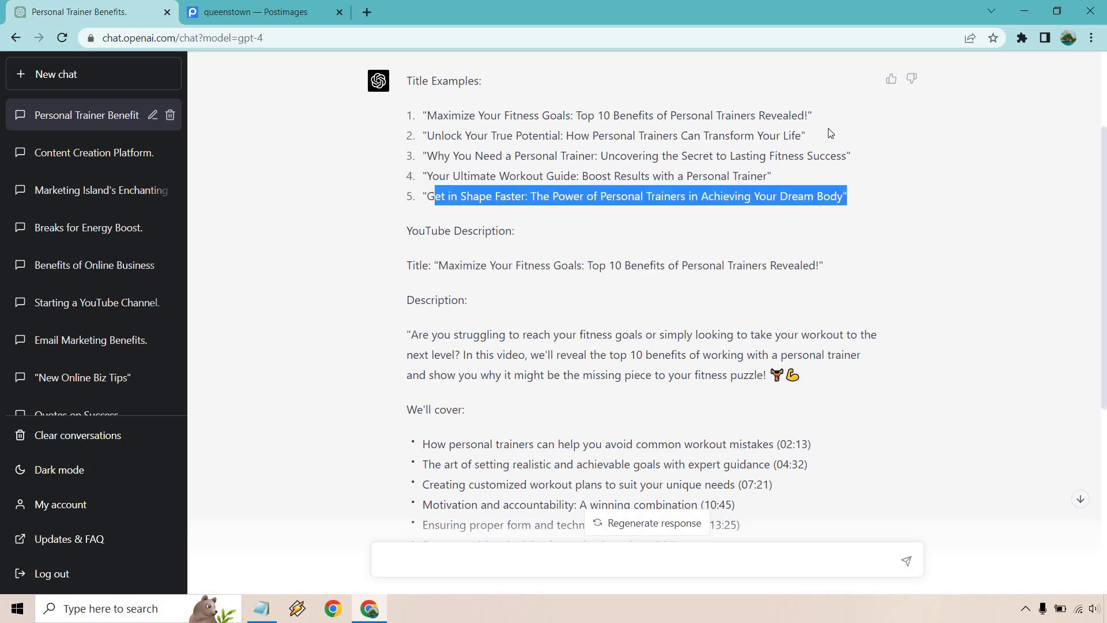
left_click_drag(825, 115, 502, 118)
left_click(588, 230)
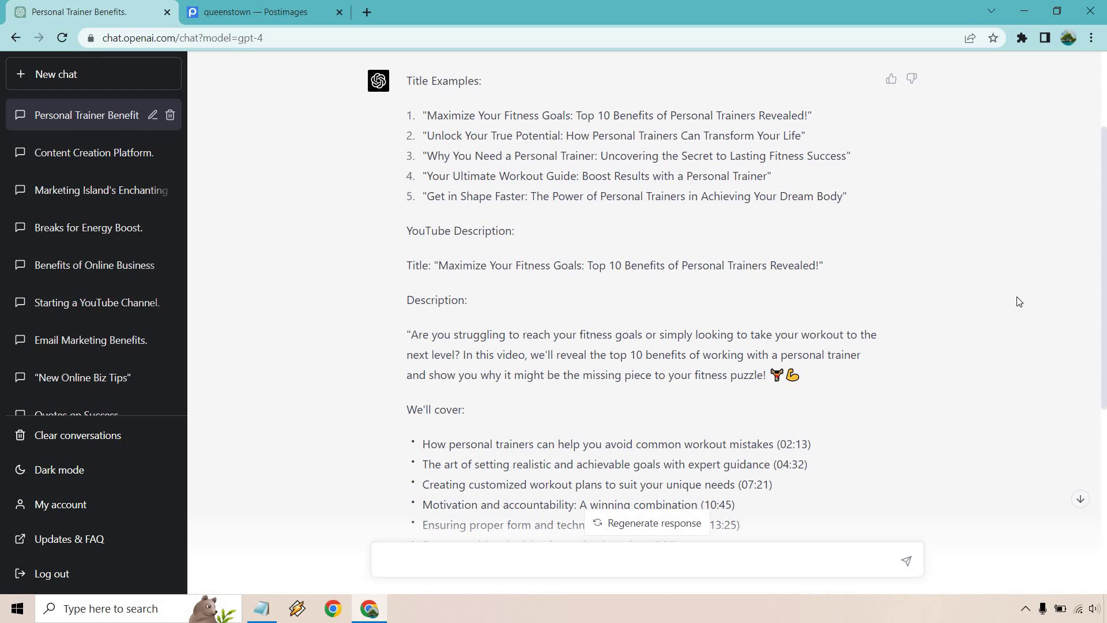
Step: Read through the YouTube description, checking its emojis, the timestamped topic list and the closing call to action
scroll(1016, 301, "down", 1)
scroll(1016, 302, "down", 1)
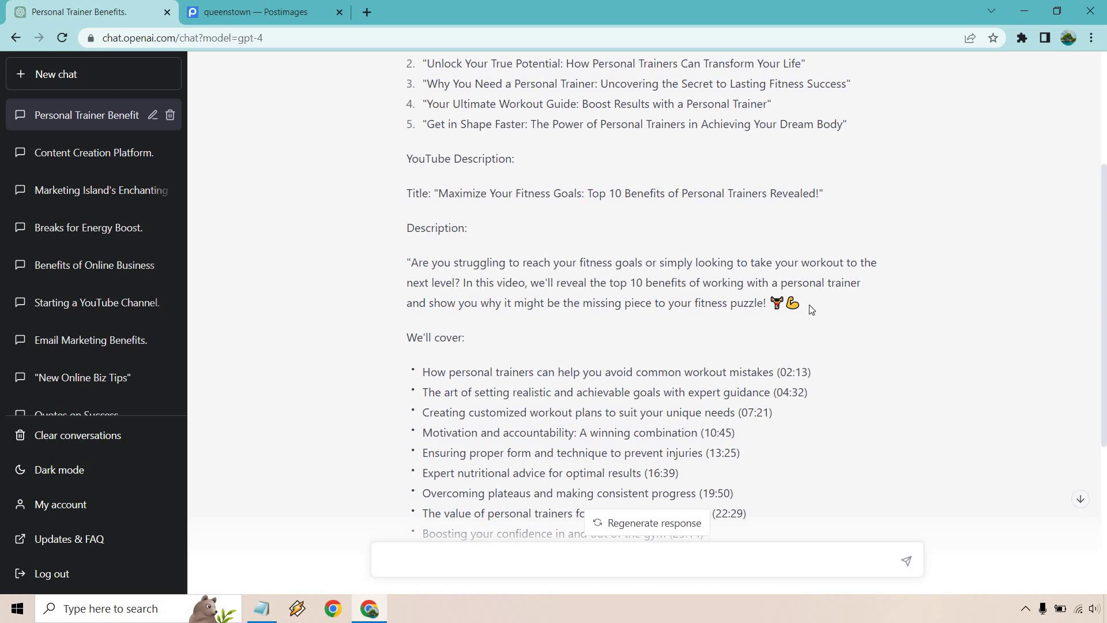
left_click_drag(763, 305, 847, 312)
left_click(848, 312)
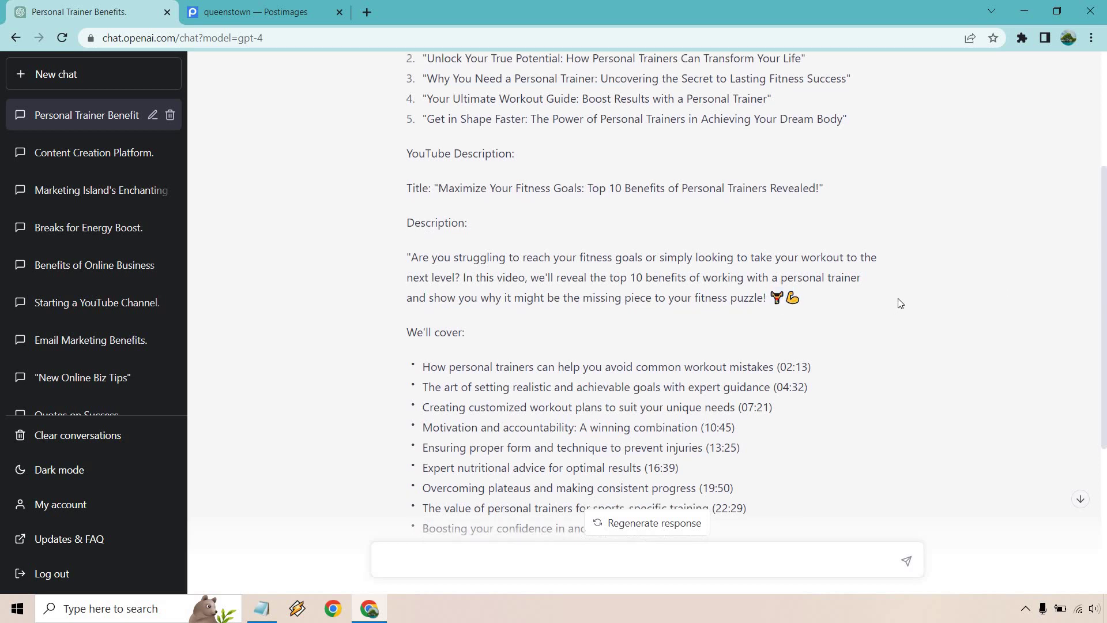
scroll(897, 302, "down", 3)
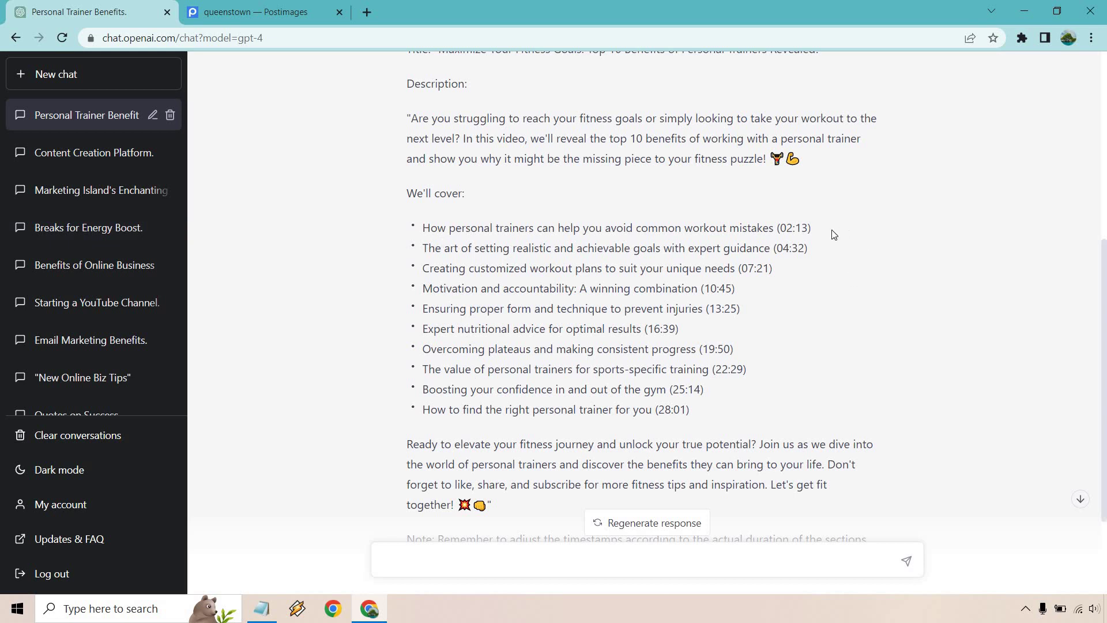
left_click_drag(812, 228, 784, 219)
left_click(869, 267)
scroll(870, 268, "down", 3)
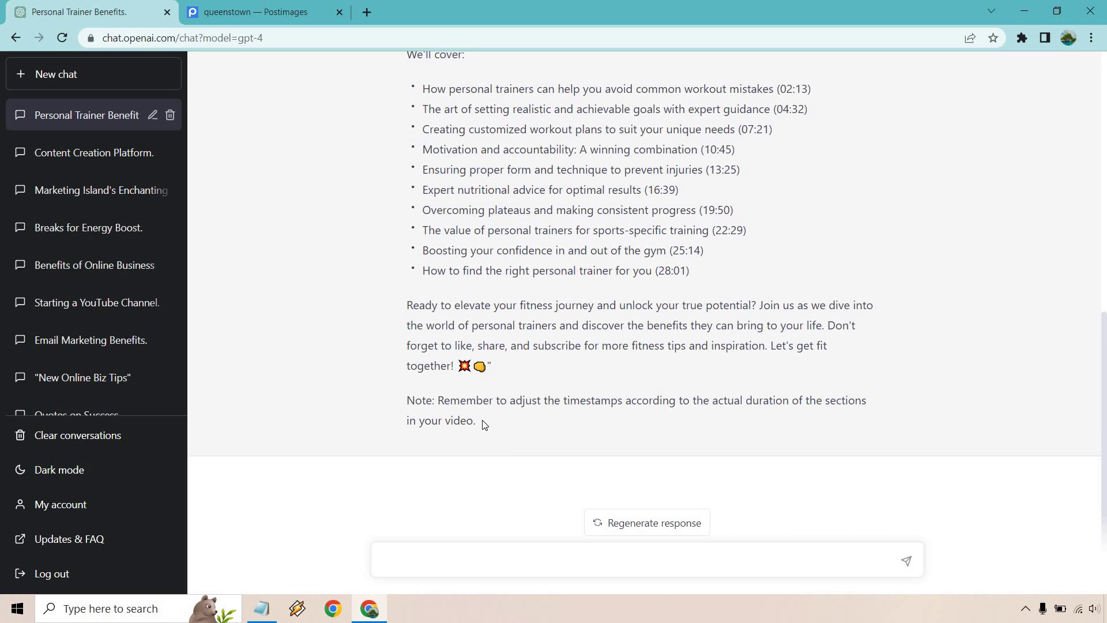
Step: Examine the closing note about adjusting timestamps and check it against the timestamps in the topic list
triple_click(462, 421)
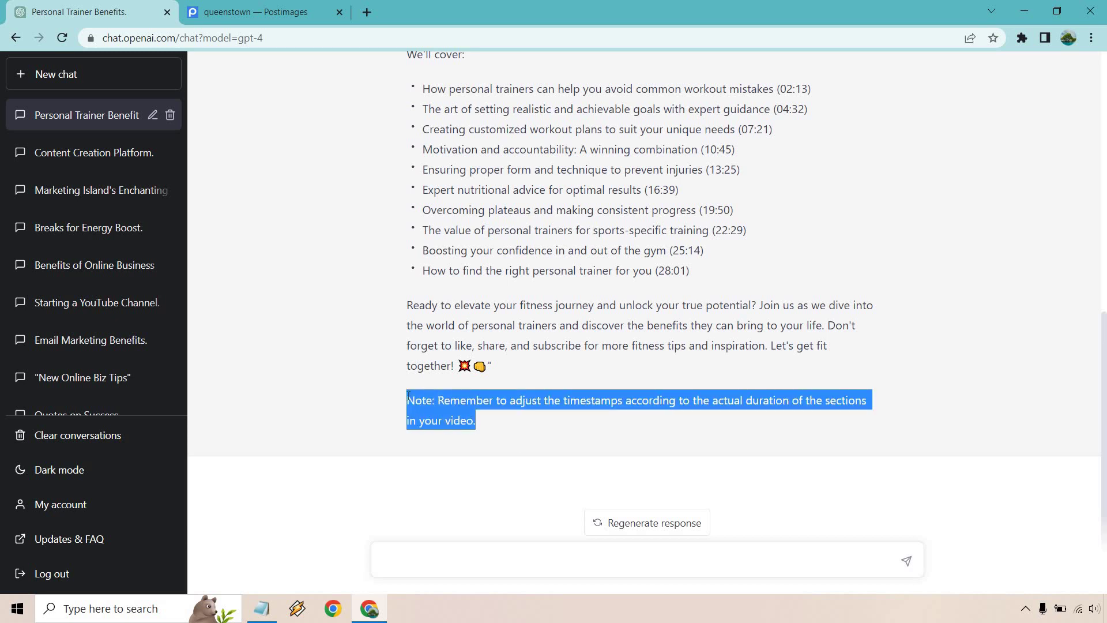
left_click(493, 418)
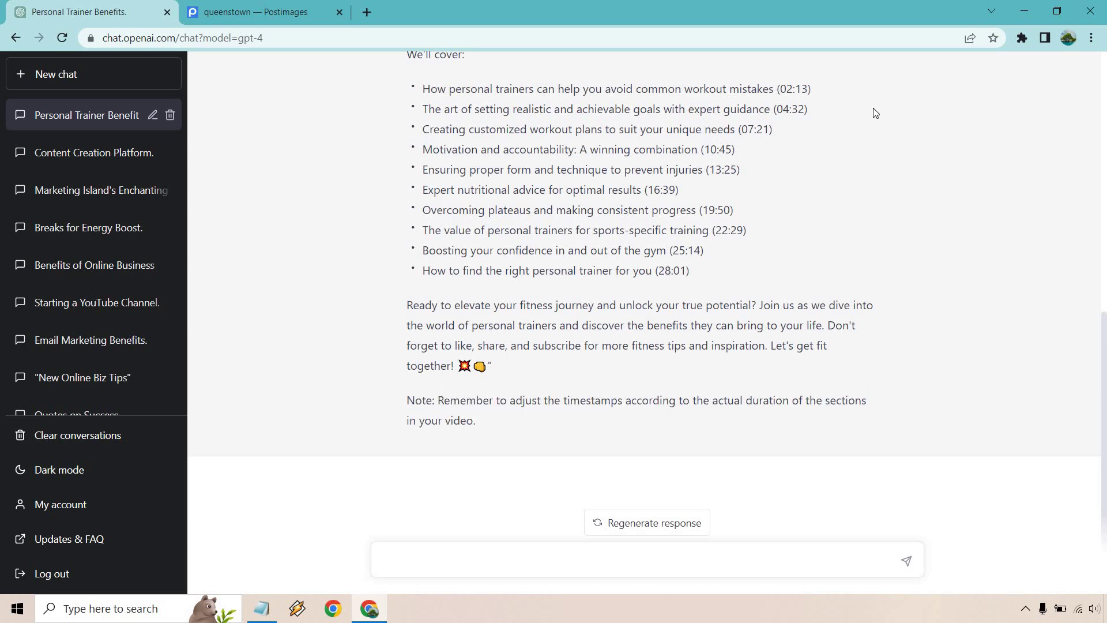
left_click_drag(484, 420, 589, 336)
scroll(781, 252, "up", 4)
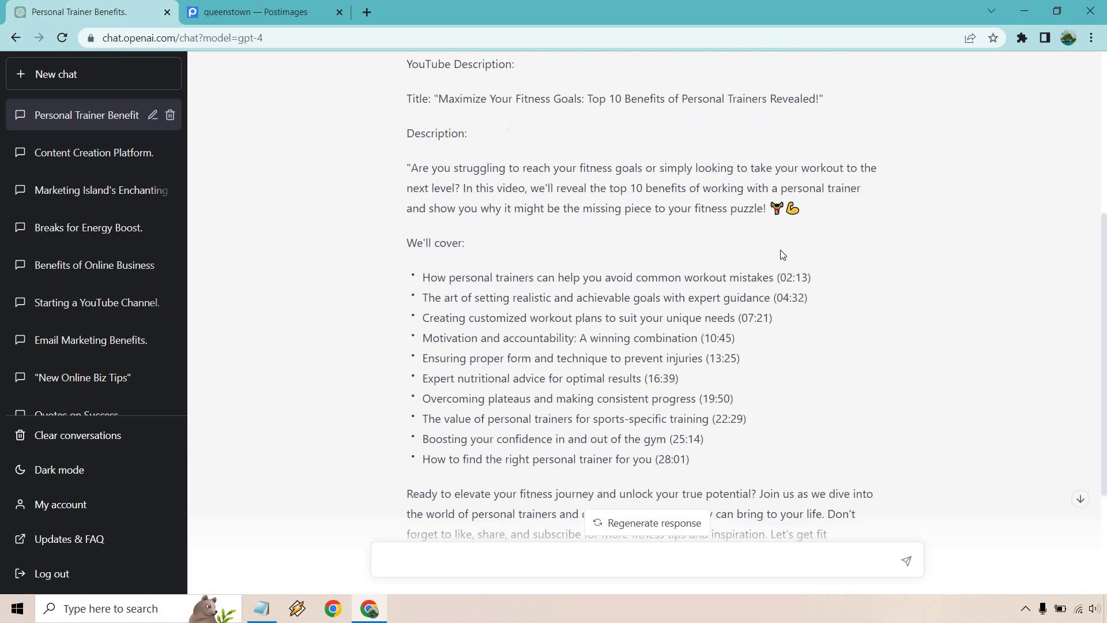
left_click_drag(814, 306, 777, 308)
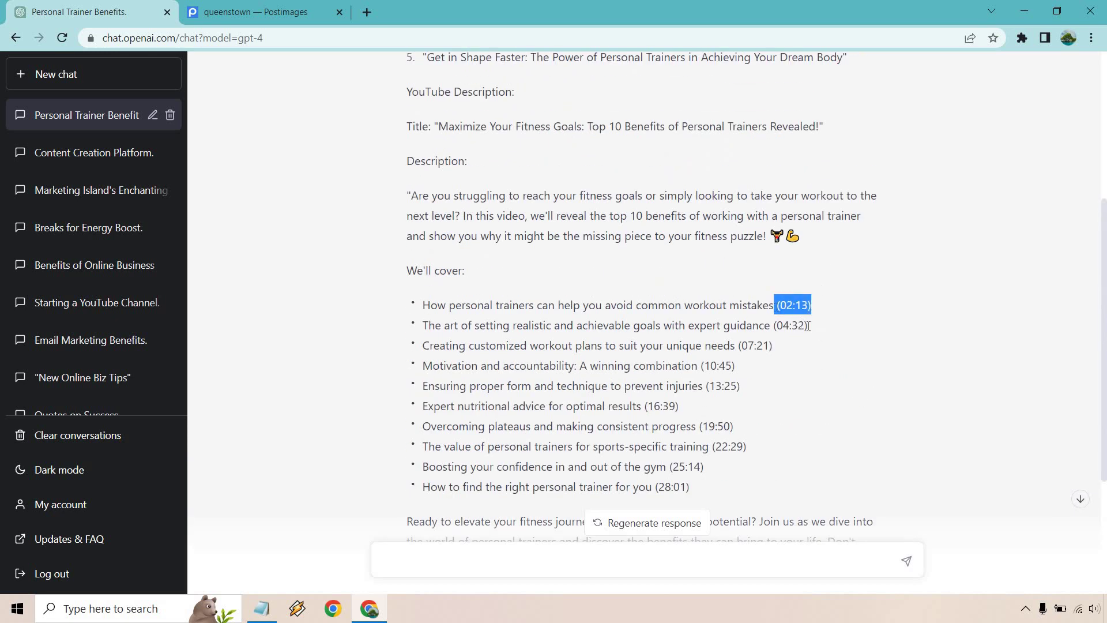
left_click(822, 332)
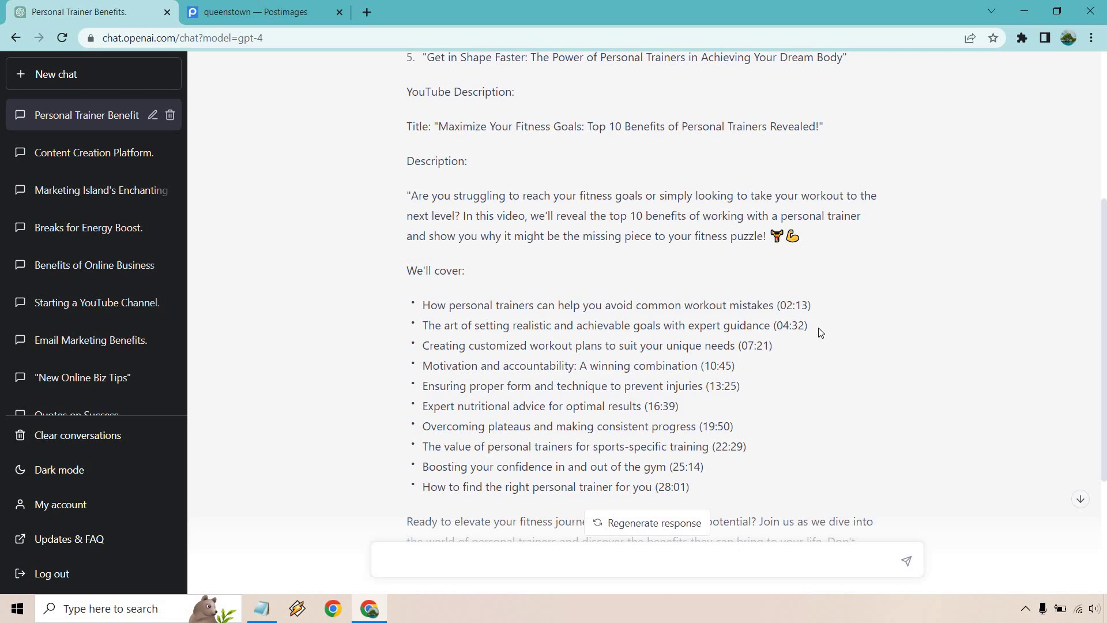
scroll(641, 420, "down", 4)
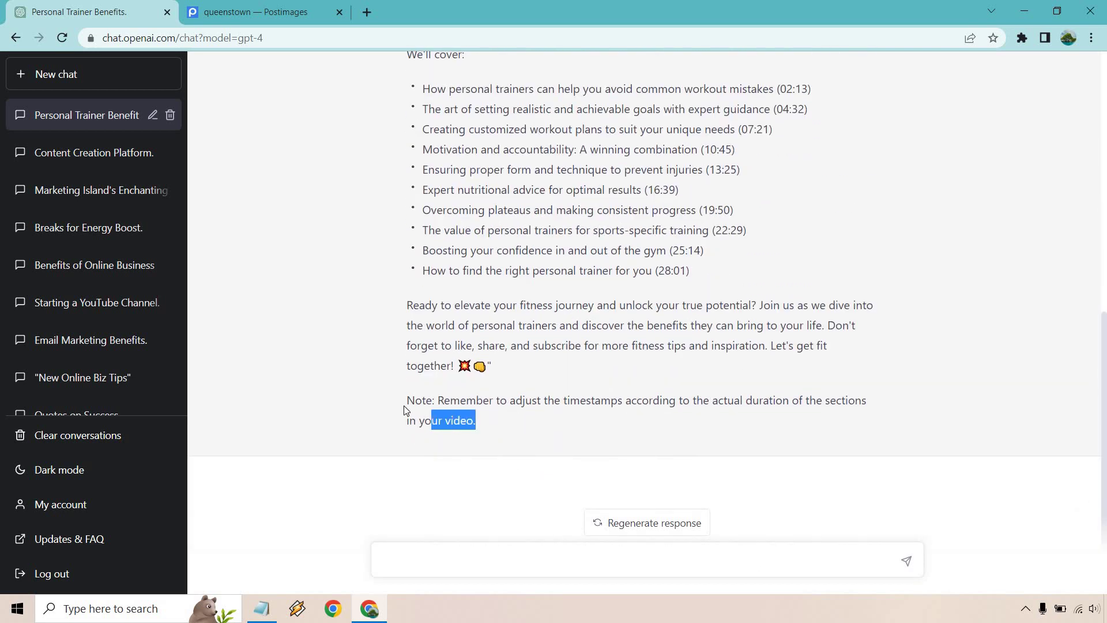
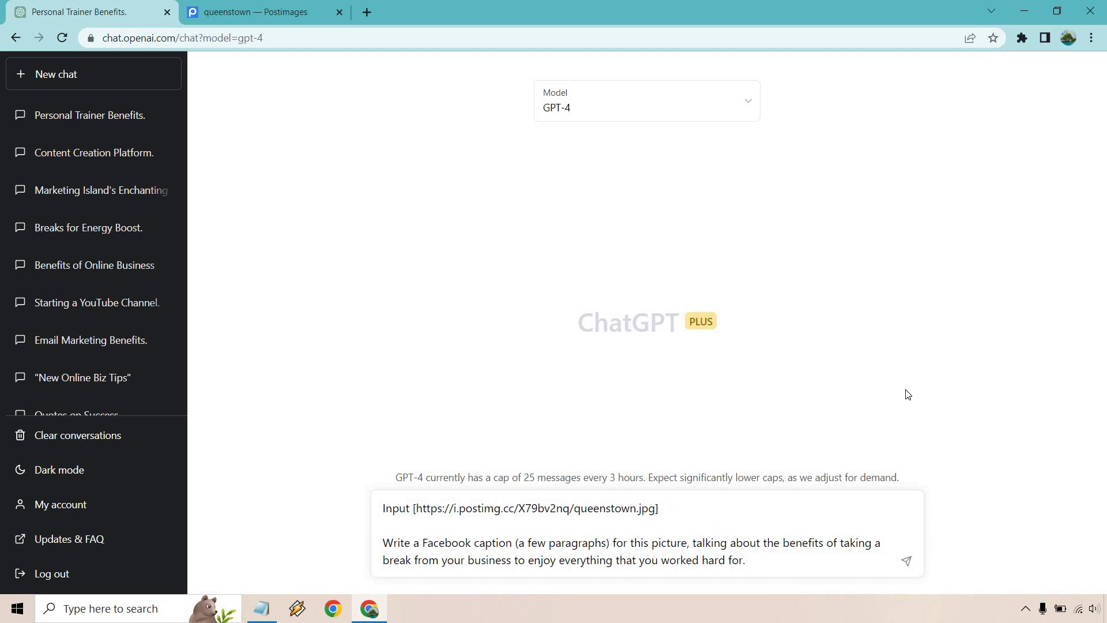
left_click(225, 7)
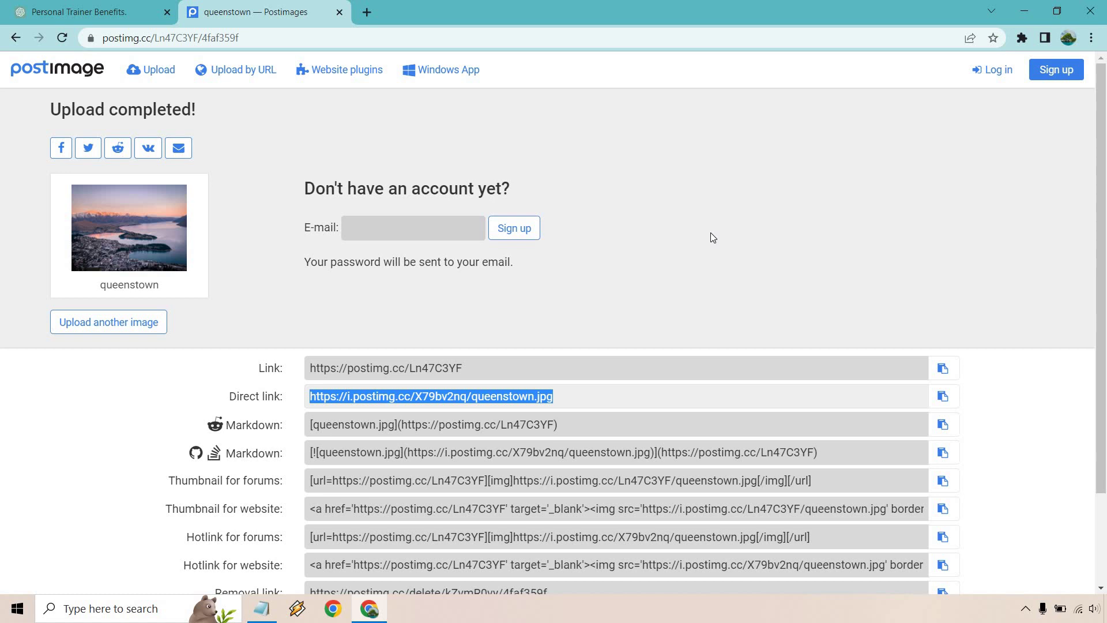
left_click(87, 12)
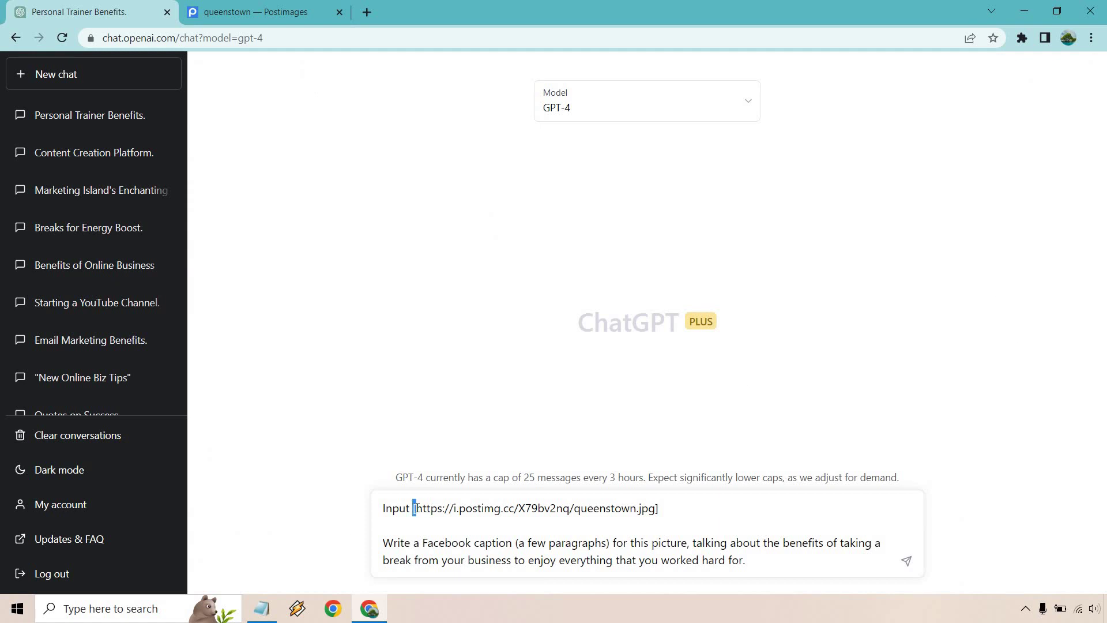
left_click_drag(418, 510, 660, 501)
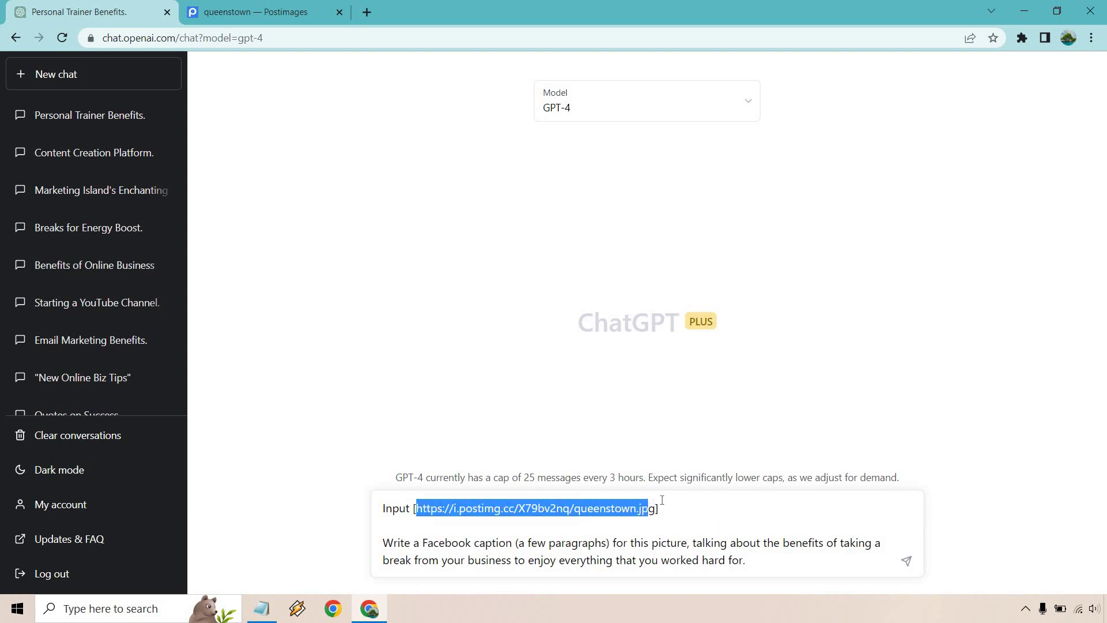
left_click(661, 501)
left_click(755, 558)
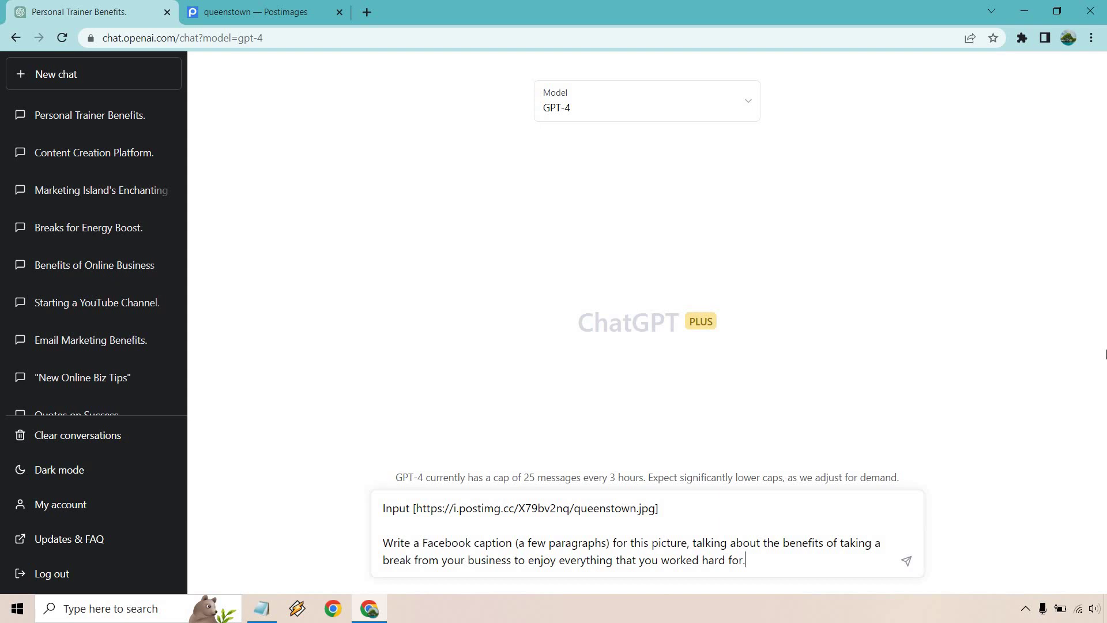
left_click(906, 560)
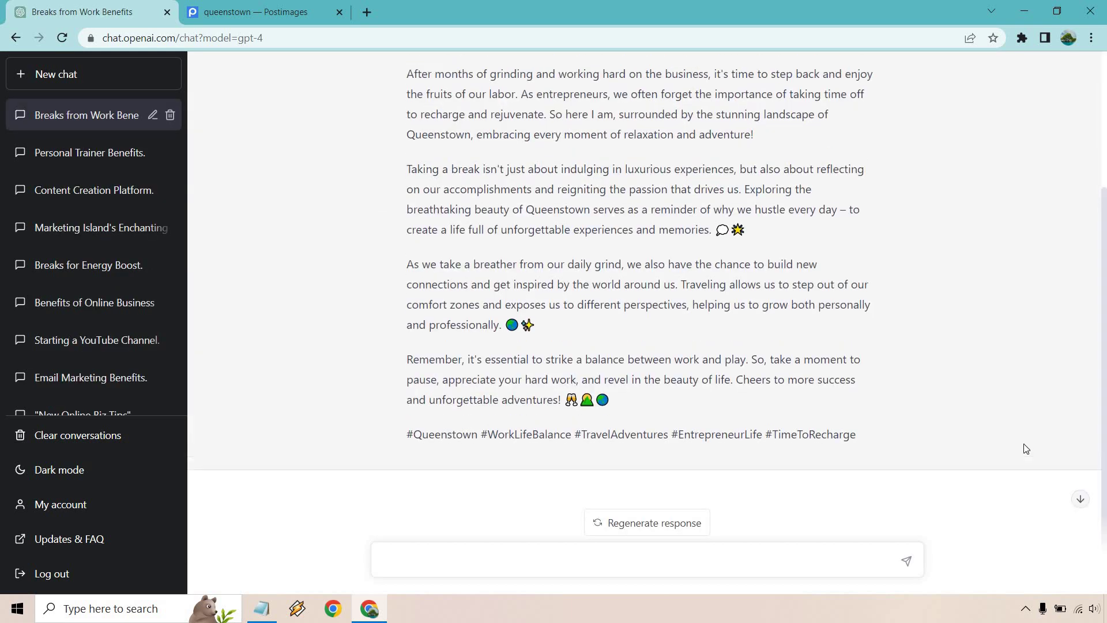
Step: Examine the generated Facebook caption and compare its mention of Queenstown with the image file name in the submitted link
scroll(1026, 449, "up", 1)
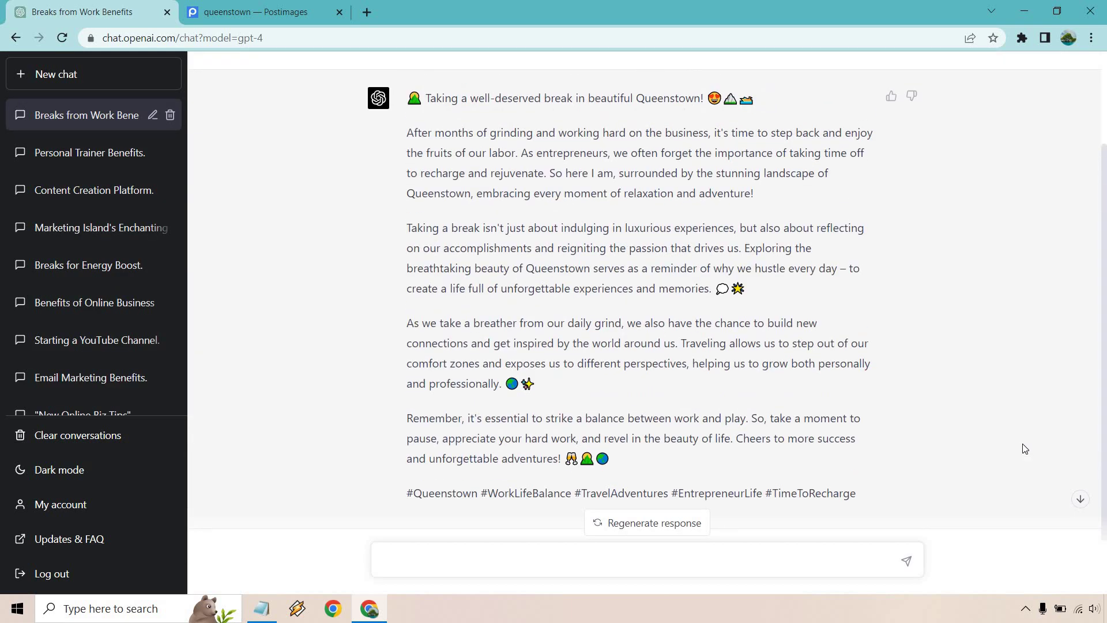
scroll(1025, 448, "up", 2)
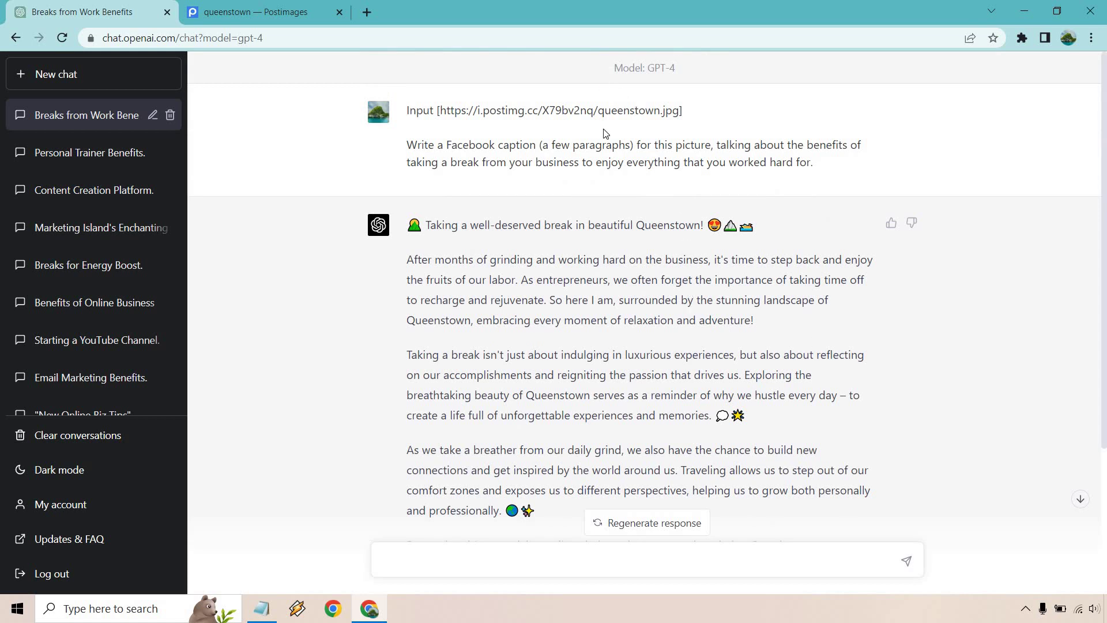
left_click_drag(598, 111, 663, 113)
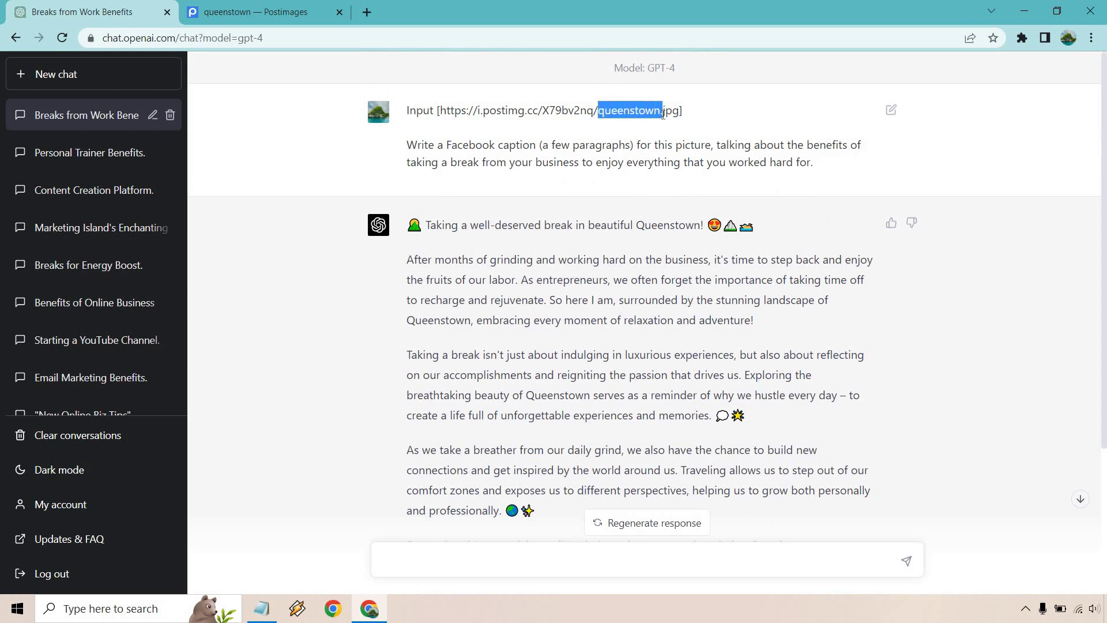
left_click(649, 111)
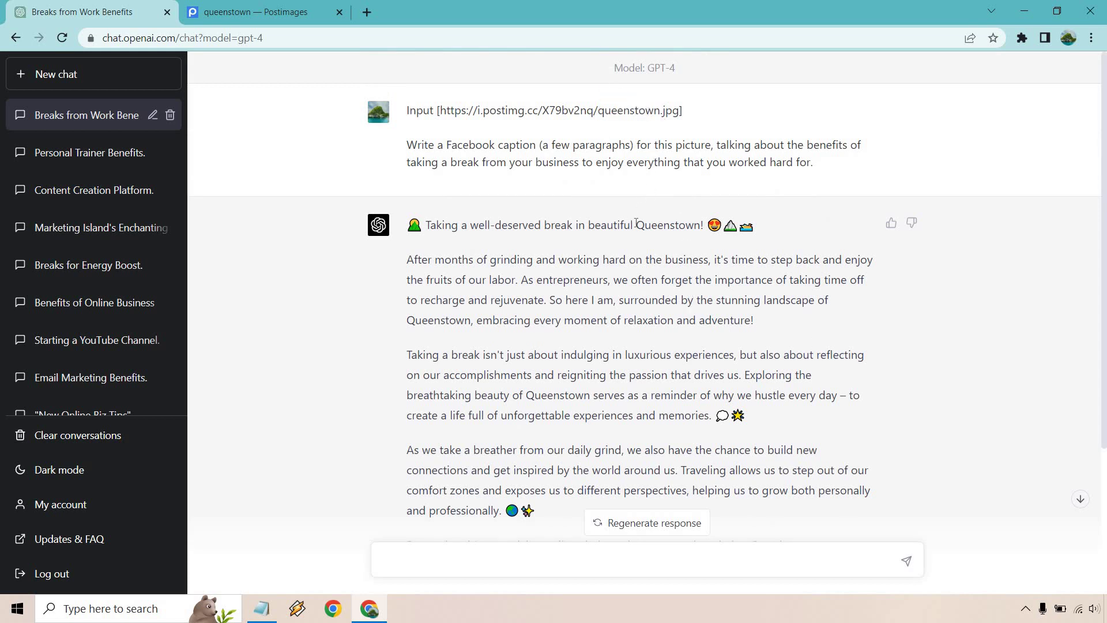
left_click_drag(636, 225, 701, 225)
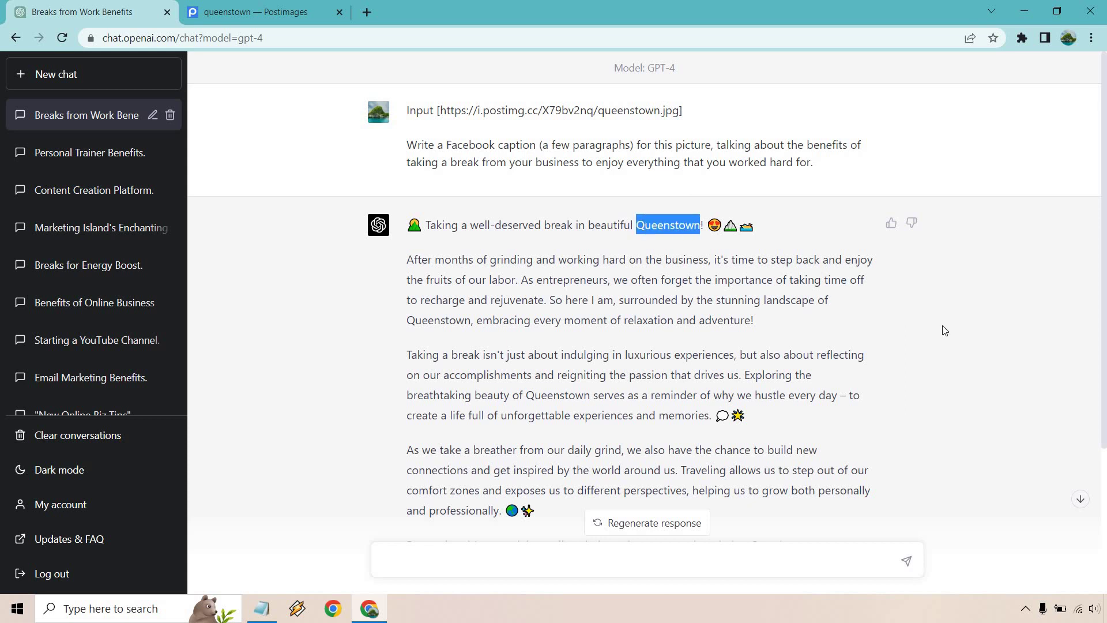
left_click(1051, 349)
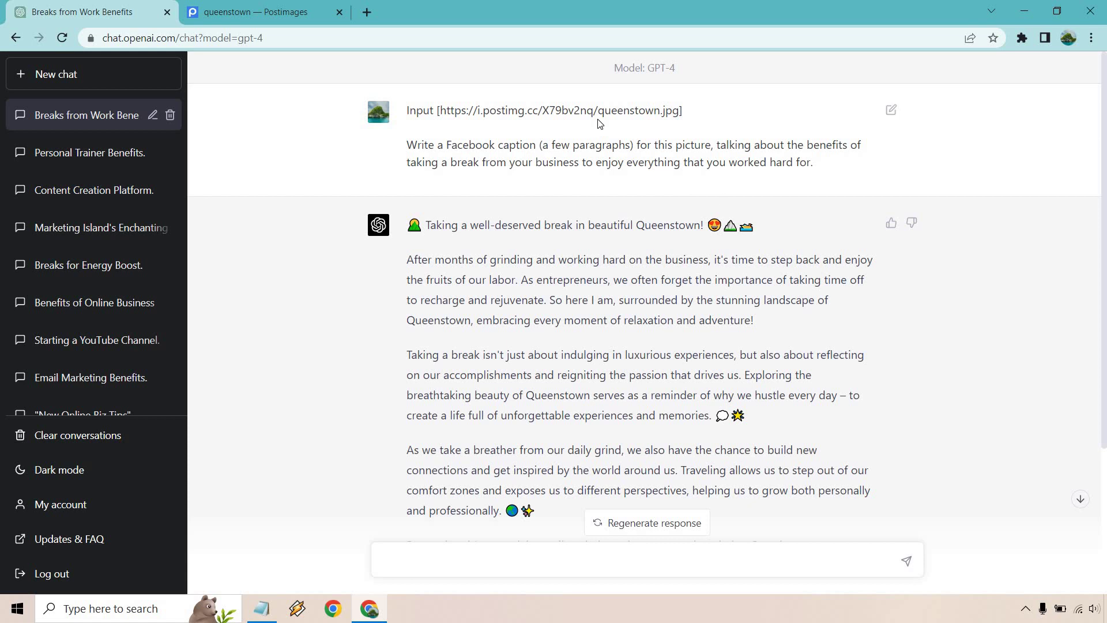
left_click_drag(598, 110, 661, 111)
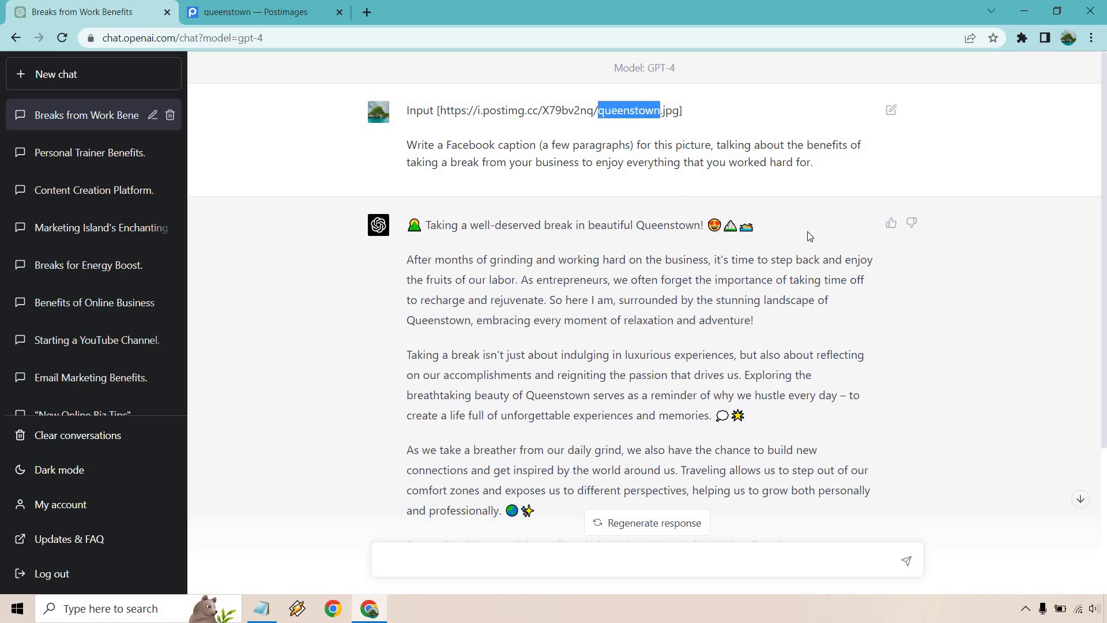
left_click(1009, 317)
Step: Read the caption through to its hashtags and check the prompt's image link against the picture uploaded to Postimages
scroll(1009, 317, "down", 1)
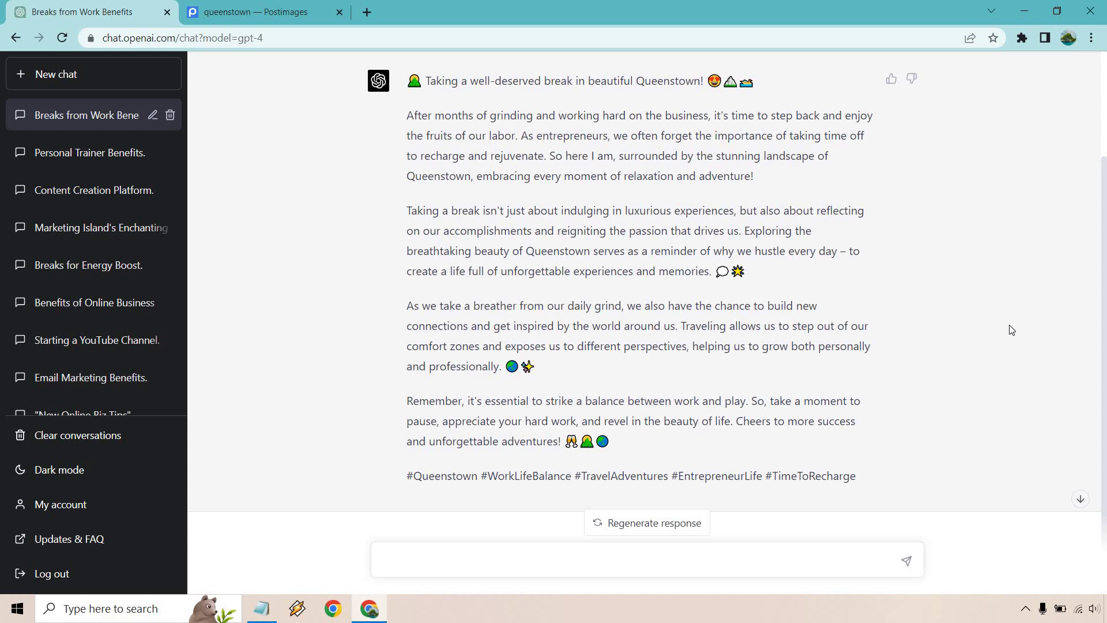
scroll(1011, 326, "up", 3)
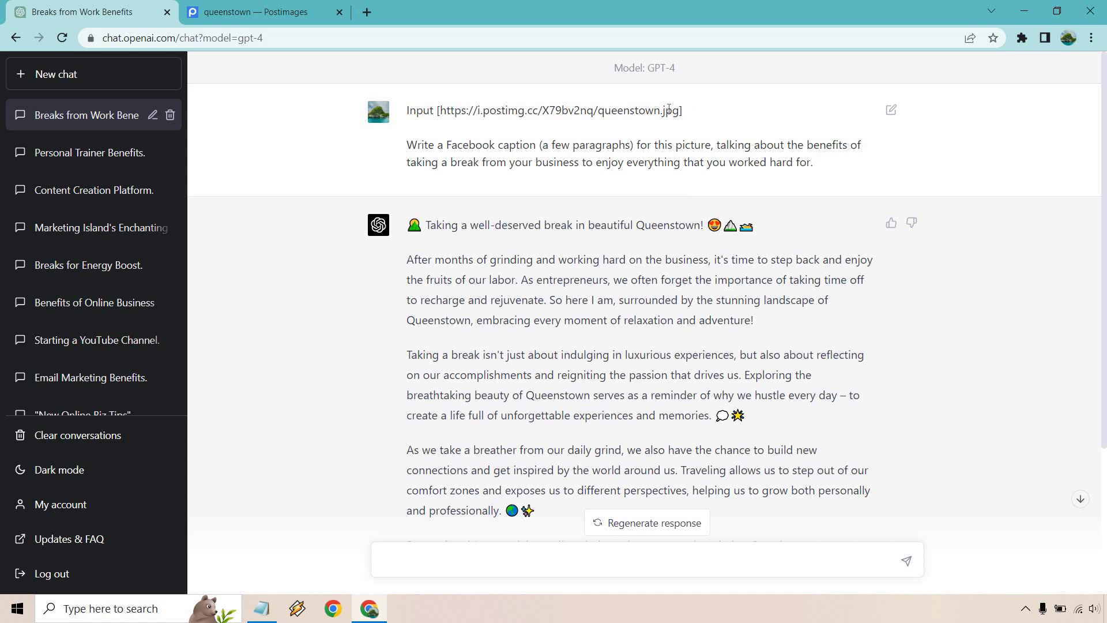
left_click_drag(688, 110, 358, 52)
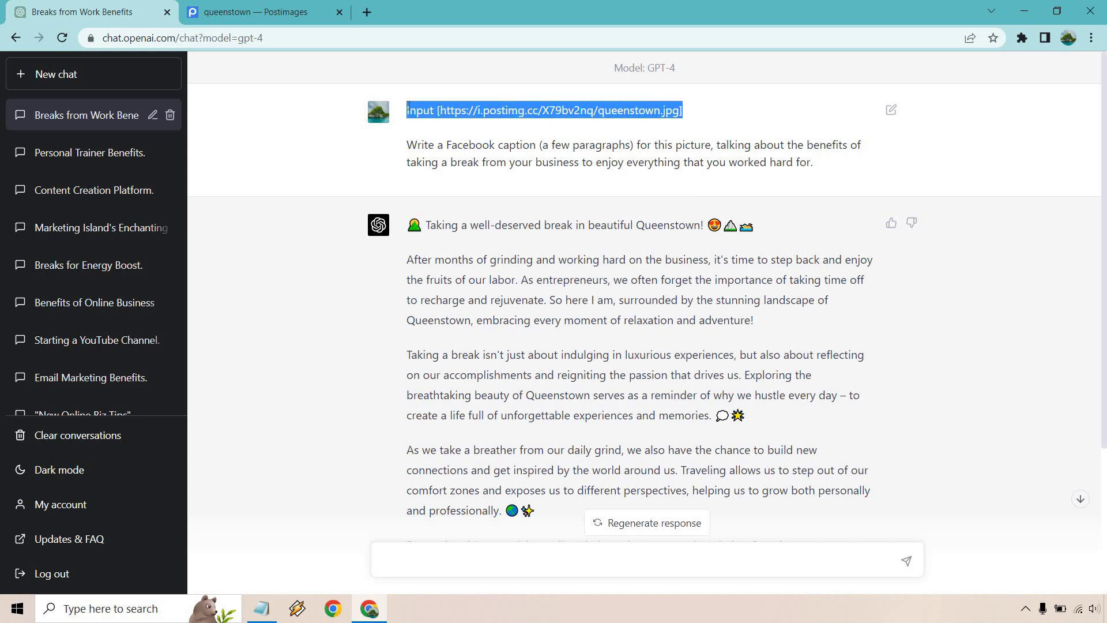
left_click(246, 6)
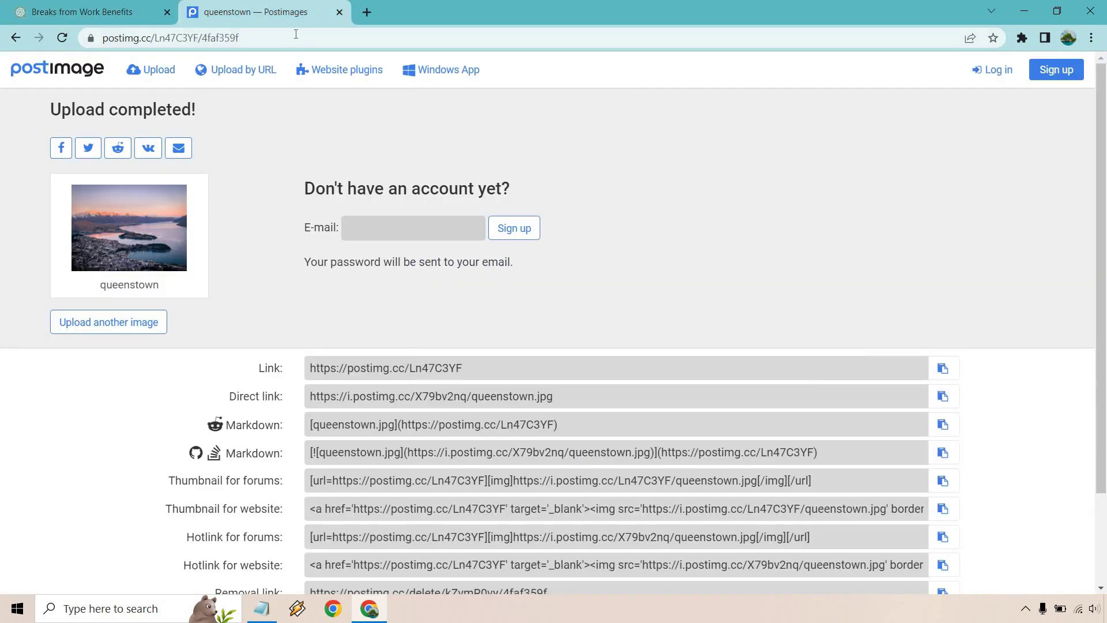
left_click(73, 5)
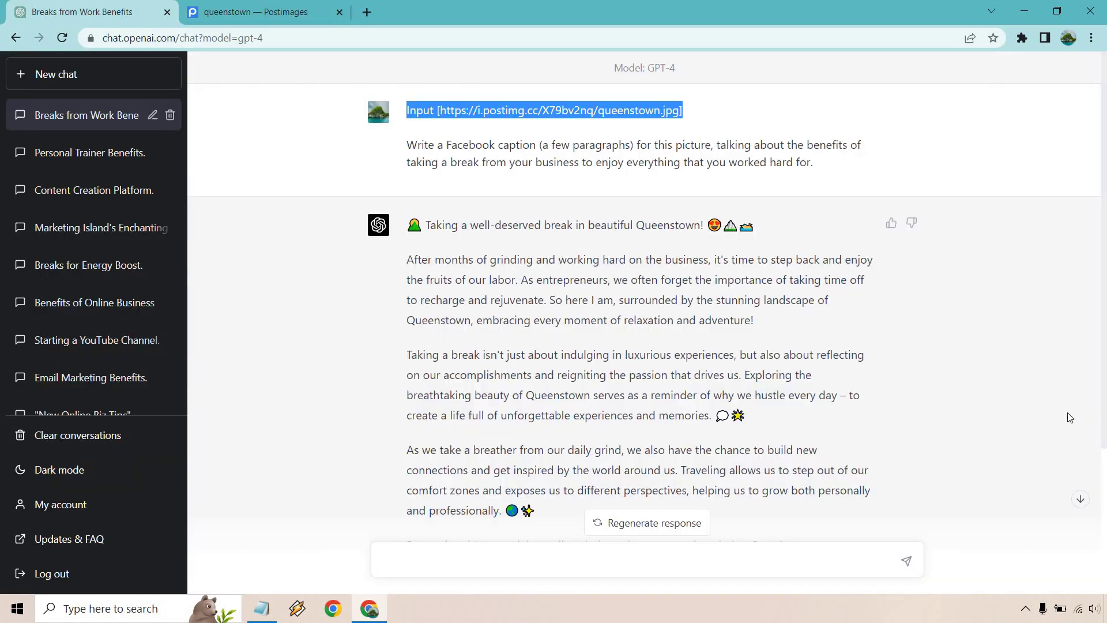